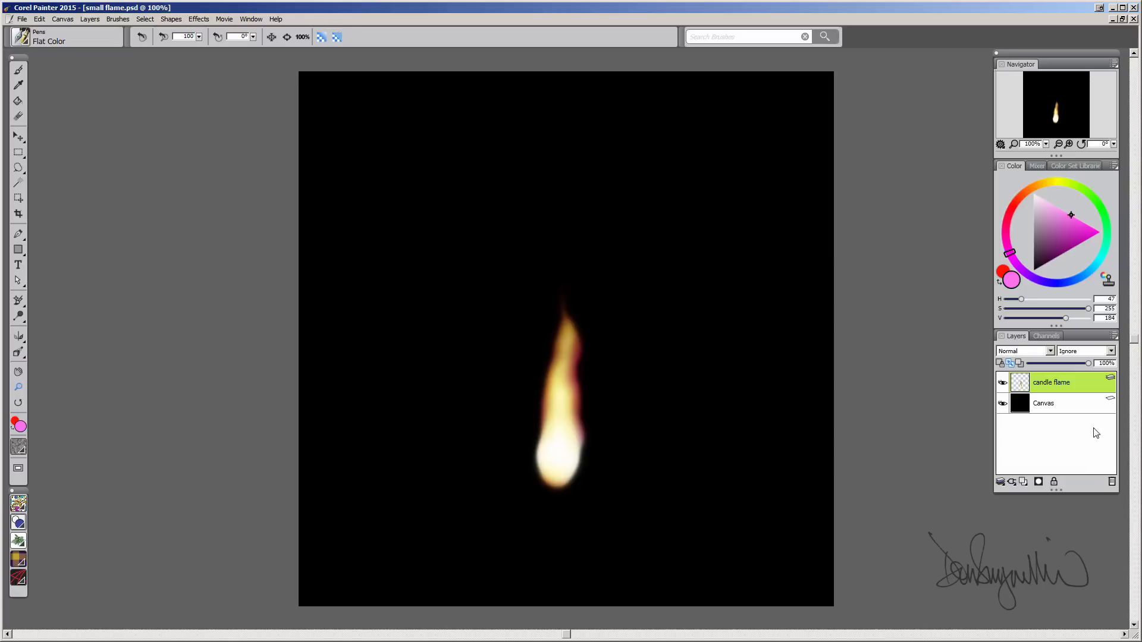
Step: Add a new layer above the candle flame and float the layer list beside the canvas
{"action": "left_click", "coordinate": [1024, 482]}
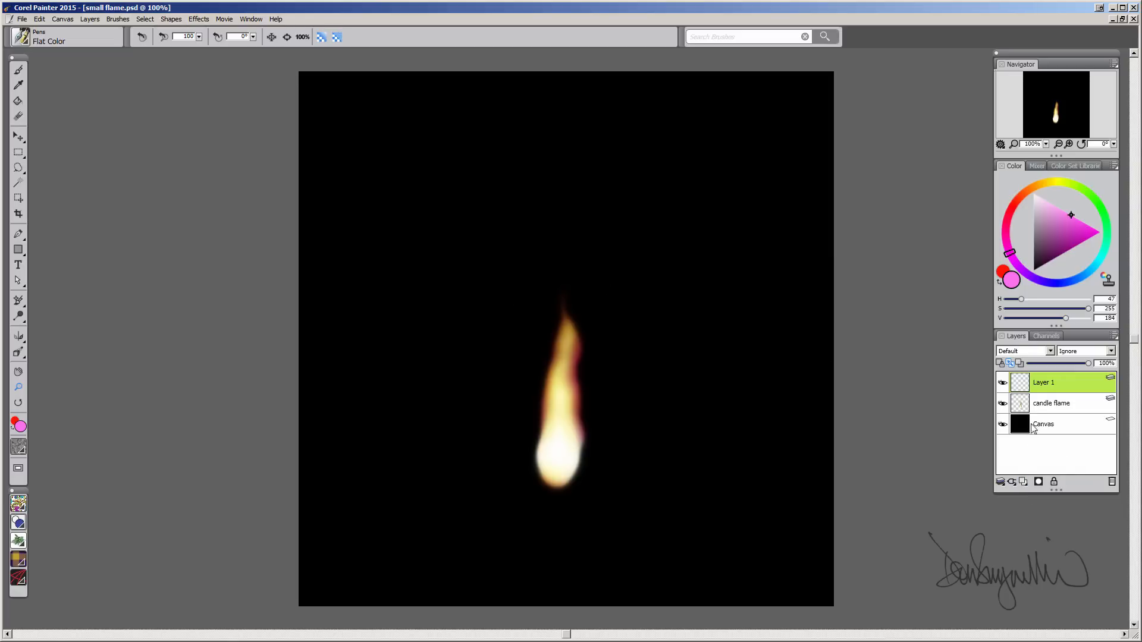
{"action": "left_click_drag", "start_coordinate": [1017, 335], "coordinate": [858, 276]}
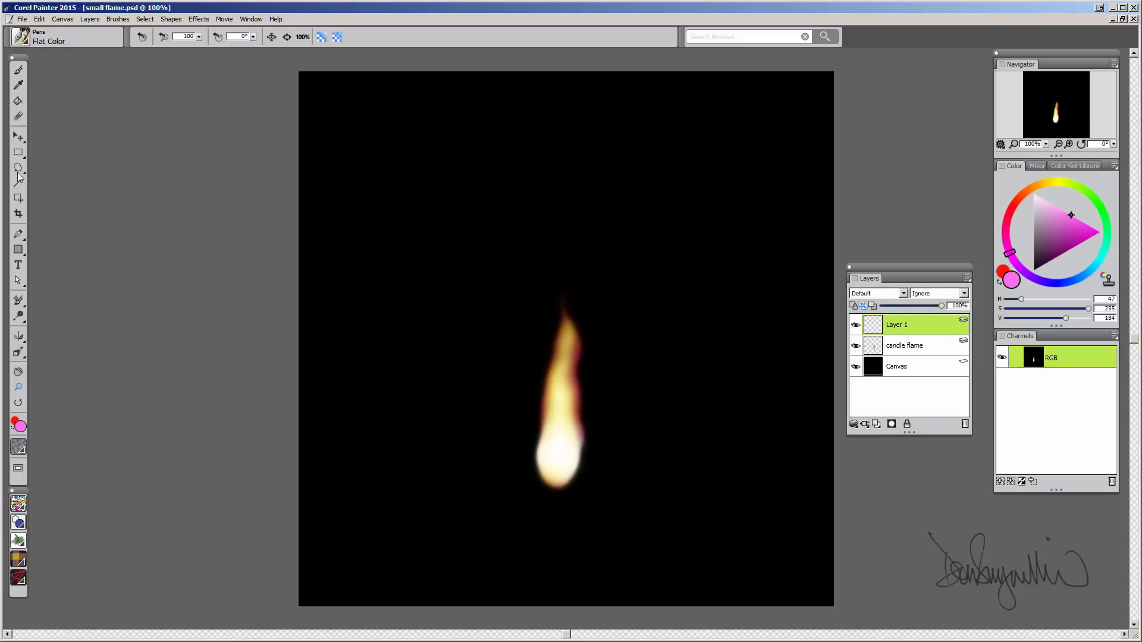
Step: Make a tall oval selection enclosing the candle flame, with its lower edge at the base of the flame
{"action": "left_click", "coordinate": [19, 153]}
{"action": "left_click", "coordinate": [52, 153]}
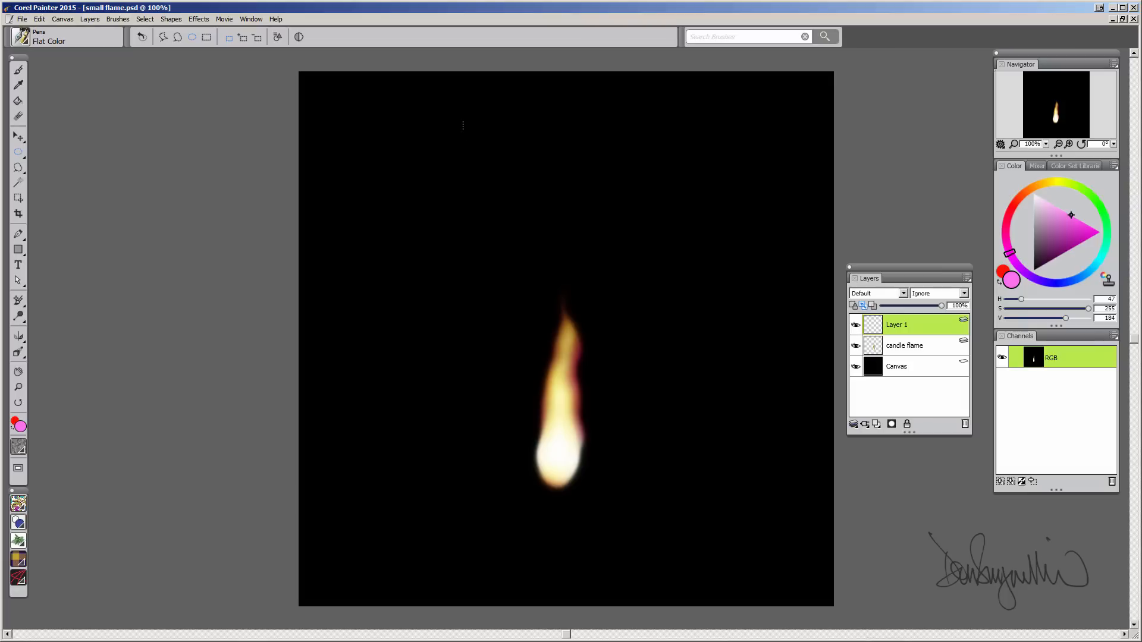
{"action": "left_click_drag", "start_coordinate": [464, 120], "coordinate": [673, 450]}
{"action": "left_click_drag", "start_coordinate": [603, 204], "coordinate": [603, 249]}
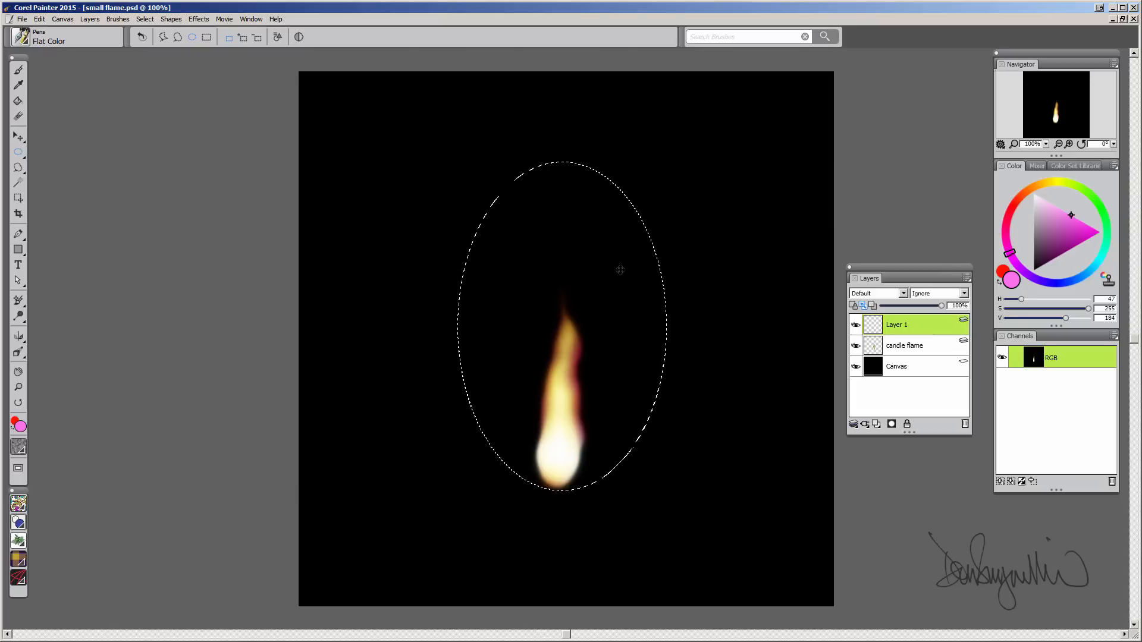
Step: Fill the oval selection on the new layer with a muted dark magenta (H 62, S 103, V 95), using Current Color as the fill source
{"action": "left_click", "coordinate": [1053, 243]}
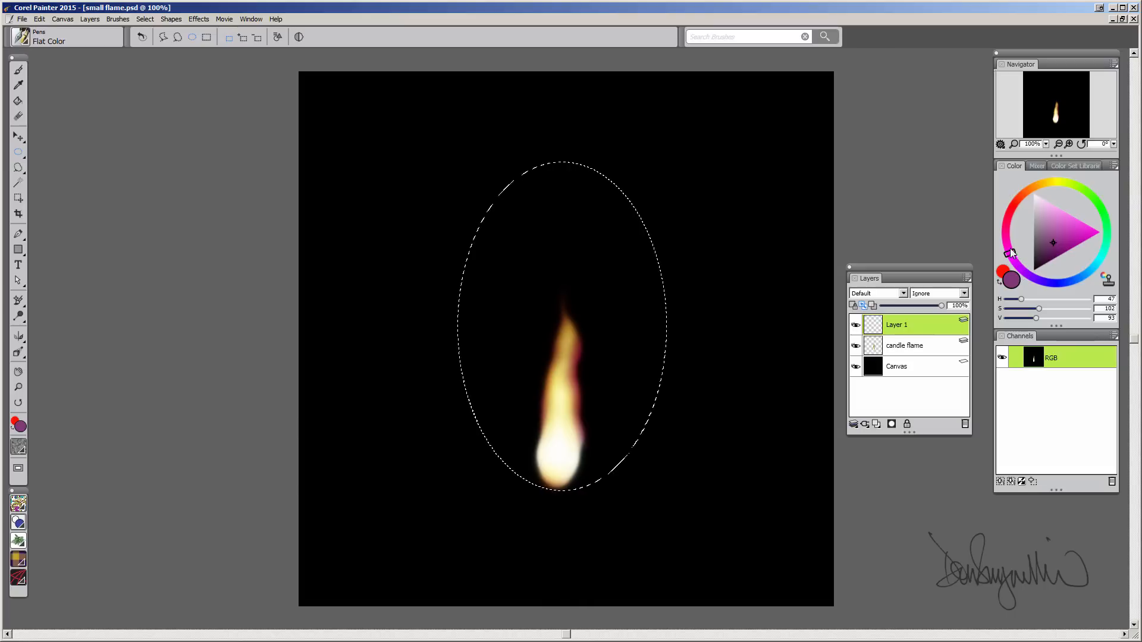
{"action": "left_click_drag", "start_coordinate": [1009, 251], "coordinate": [1005, 236]}
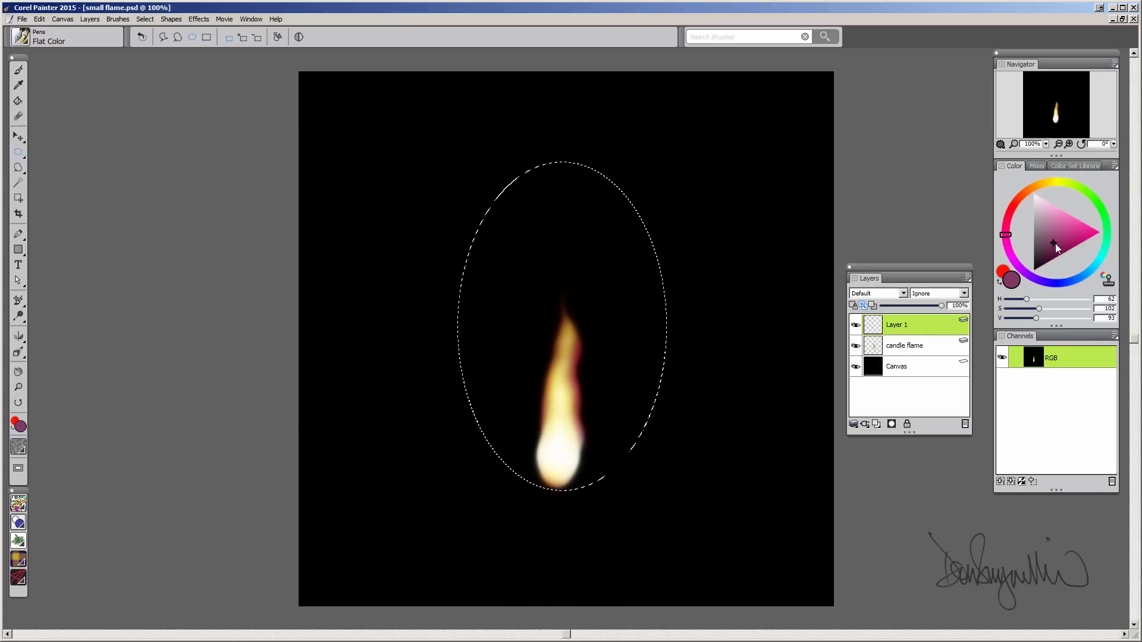
{"action": "left_click", "coordinate": [1055, 243]}
{"action": "key", "text": "k"}
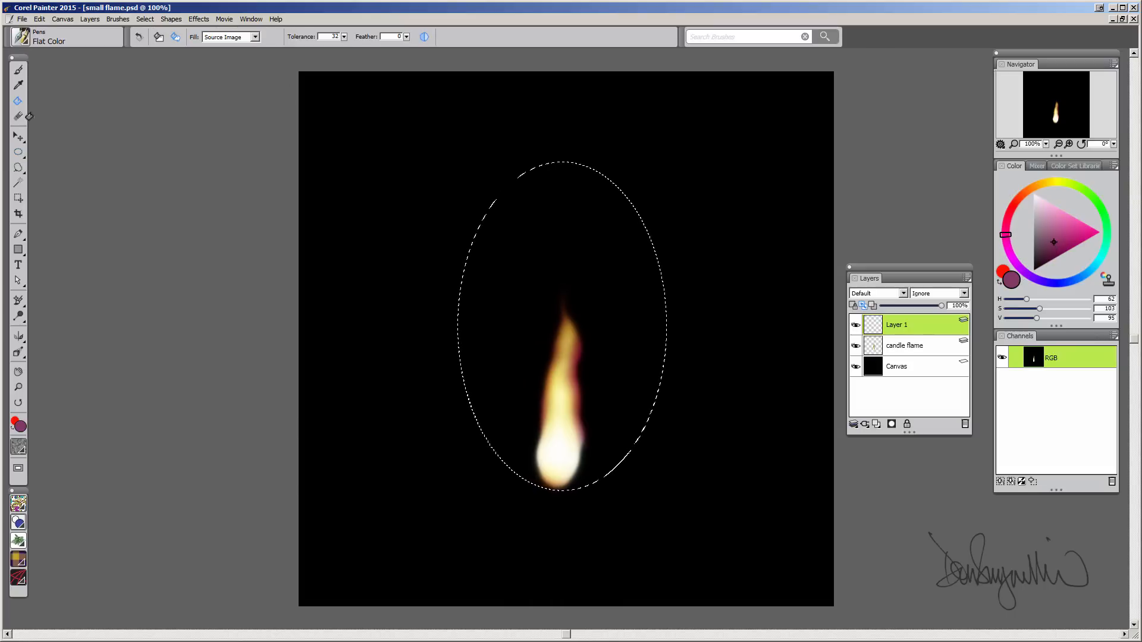
{"action": "left_click", "coordinate": [256, 37]}
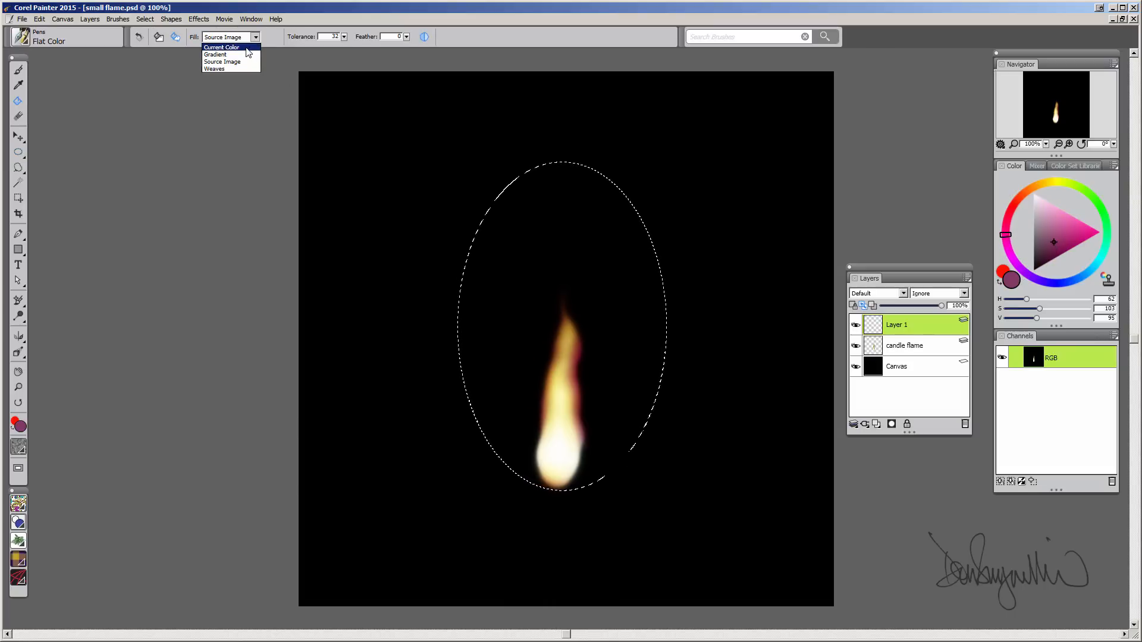
{"action": "left_click", "coordinate": [247, 47]}
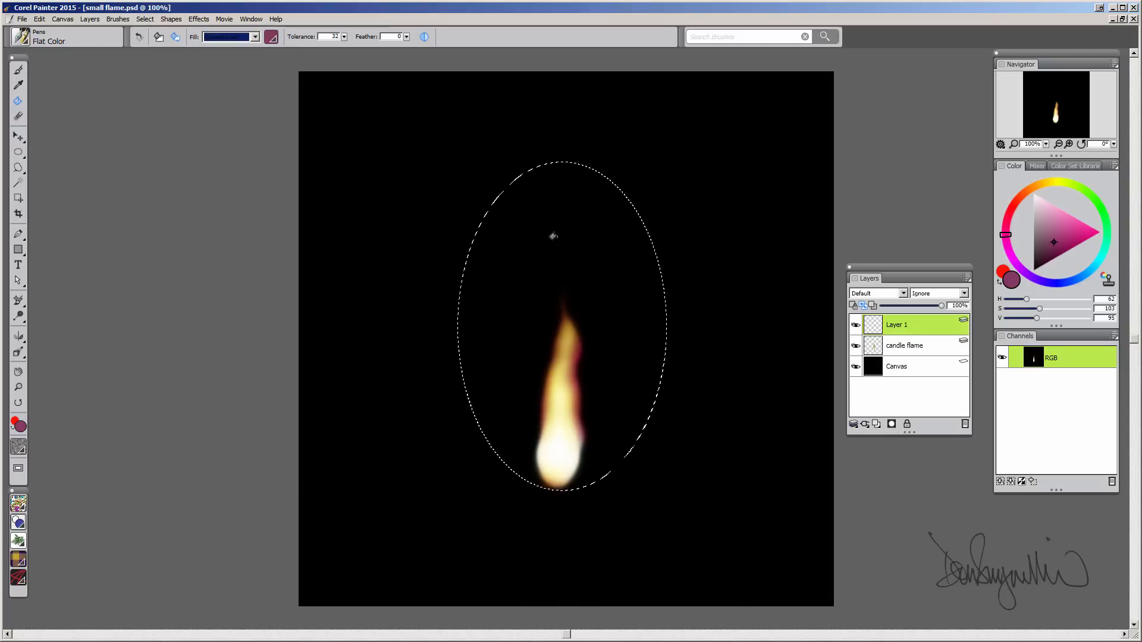
{"action": "left_click", "coordinate": [553, 236]}
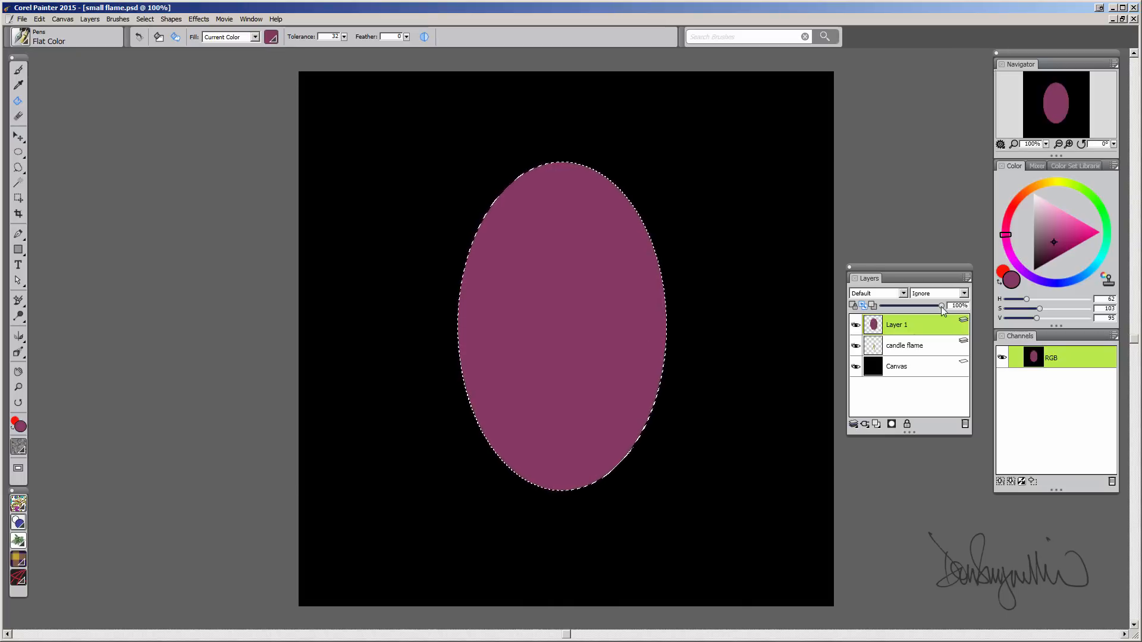
Step: Set the magenta oval layer's composite method to Screen and clear the selection
{"action": "left_click", "coordinate": [903, 294]}
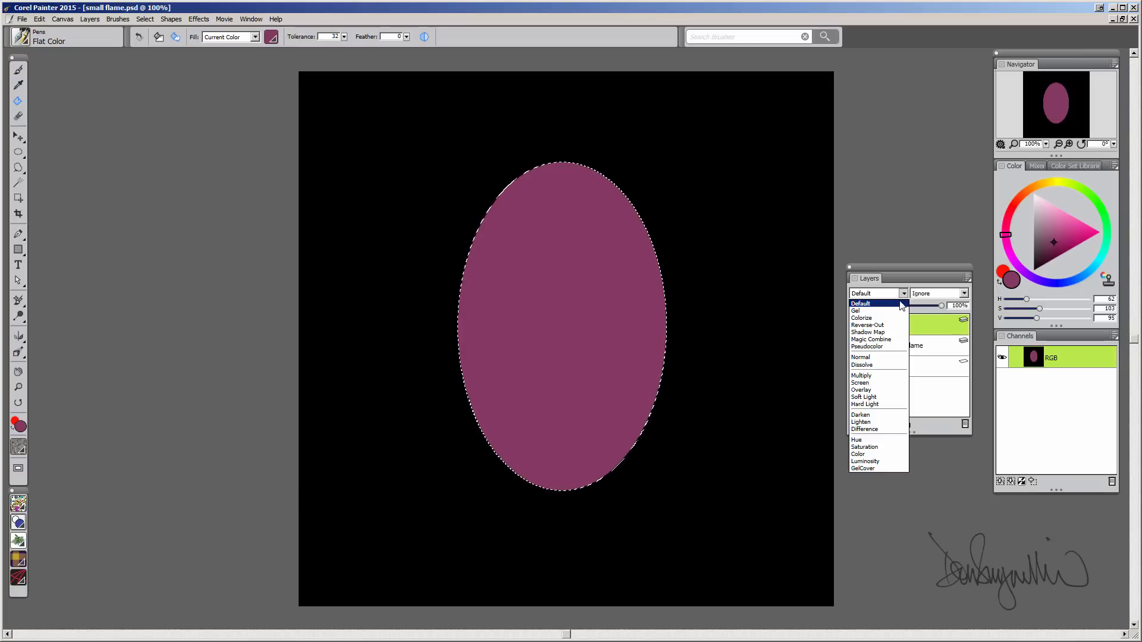
{"action": "left_click", "coordinate": [861, 383]}
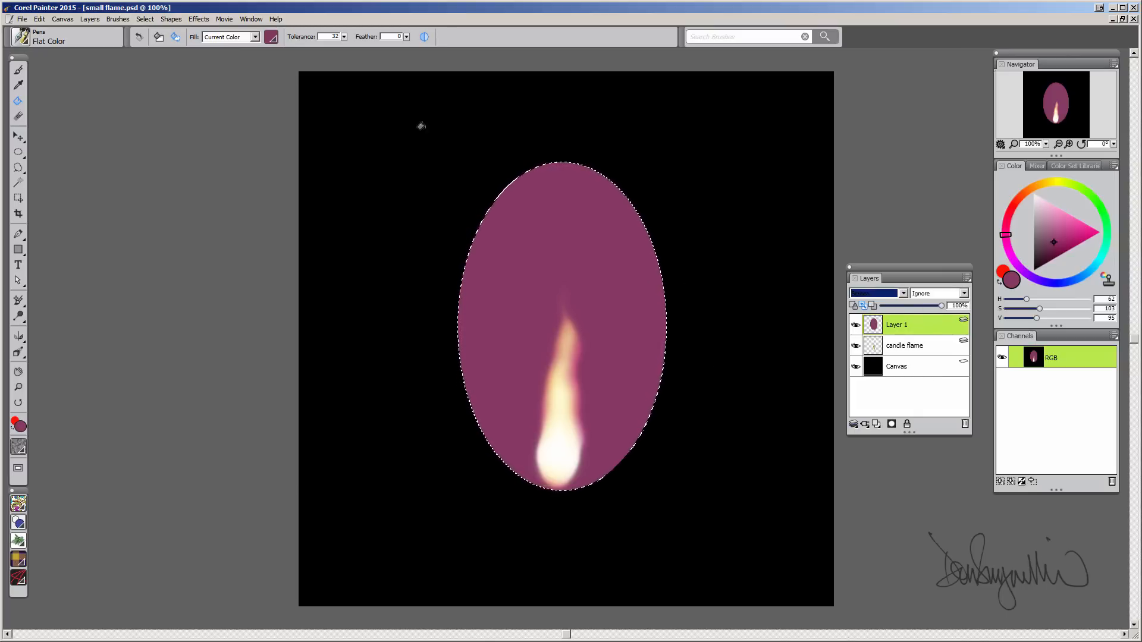
{"action": "left_click", "coordinate": [150, 24]}
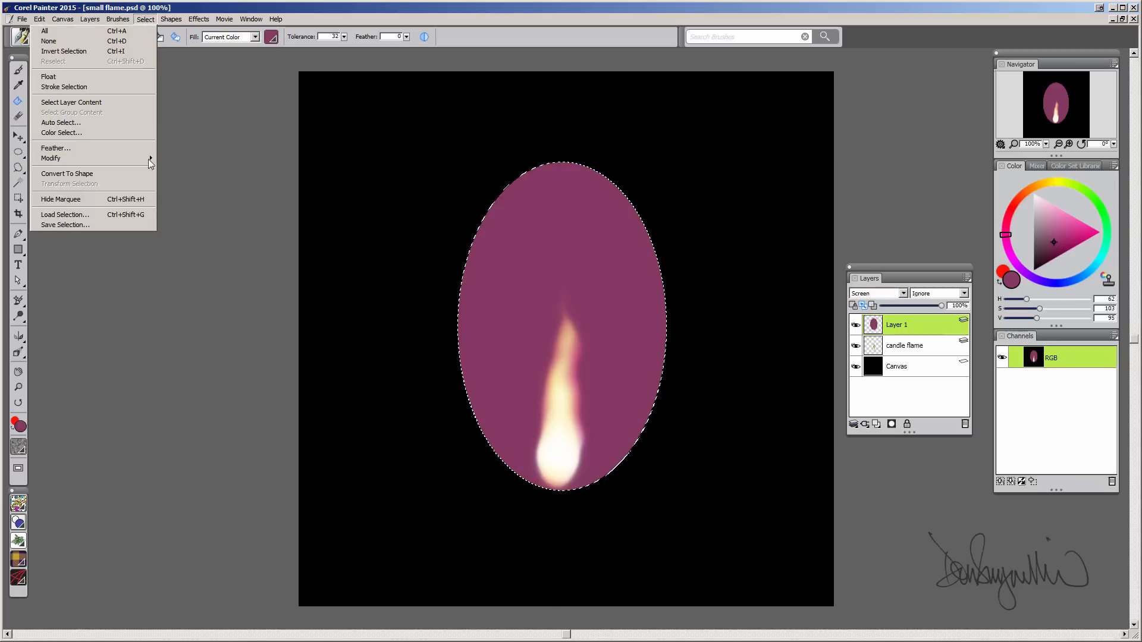
{"action": "left_click", "coordinate": [110, 38]}
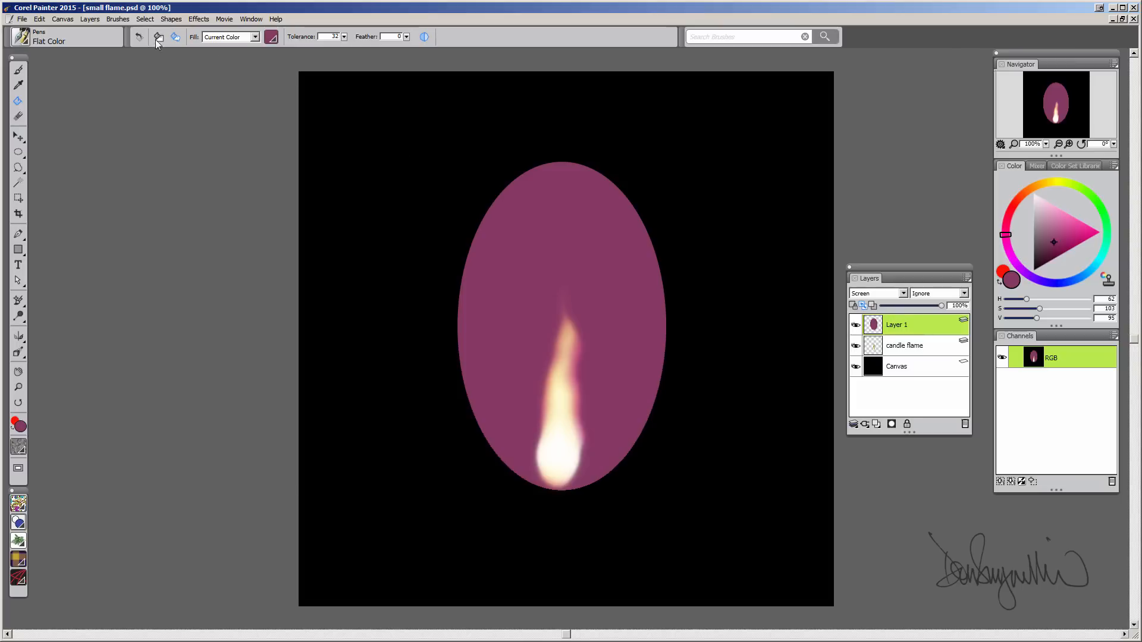
Step: Soften the magenta oval with a Gaussian aperture and the amount at 100
{"action": "left_click", "coordinate": [203, 22]}
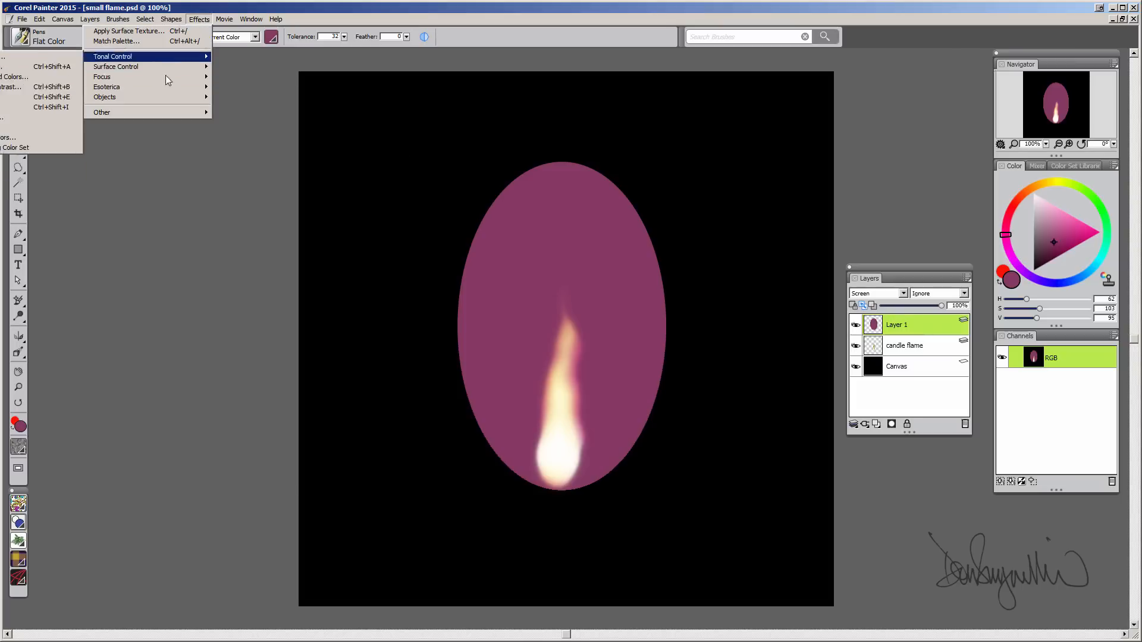
{"action": "mouse_move", "coordinate": [103, 76]}
{"action": "left_click", "coordinate": [20, 137]}
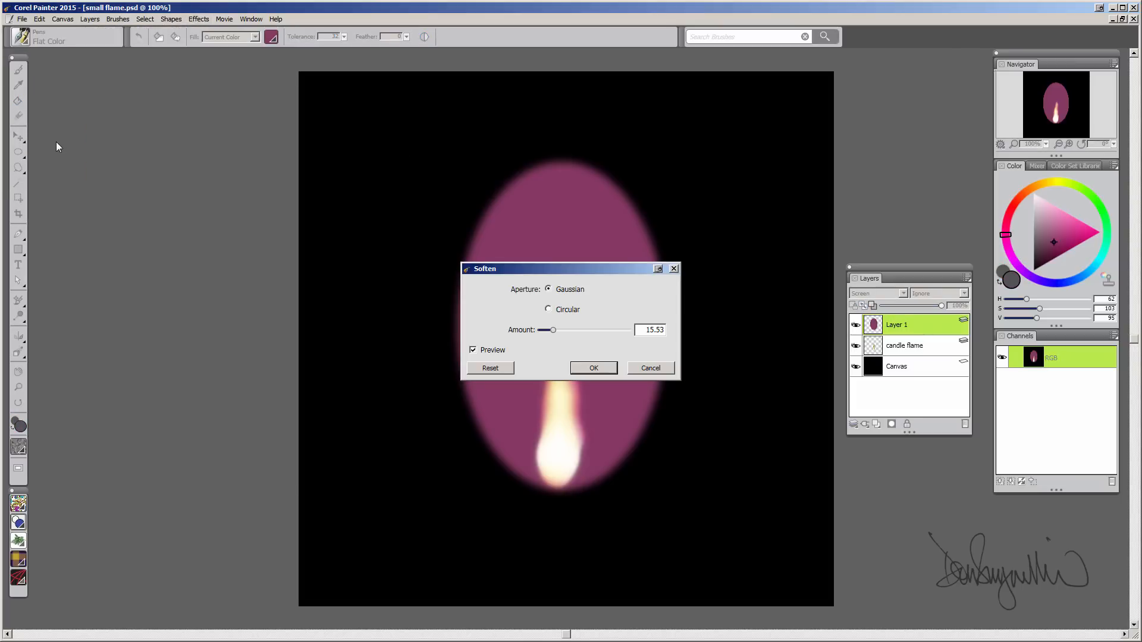
{"action": "left_click_drag", "start_coordinate": [552, 332], "coordinate": [627, 334]}
{"action": "left_click", "coordinate": [594, 368]}
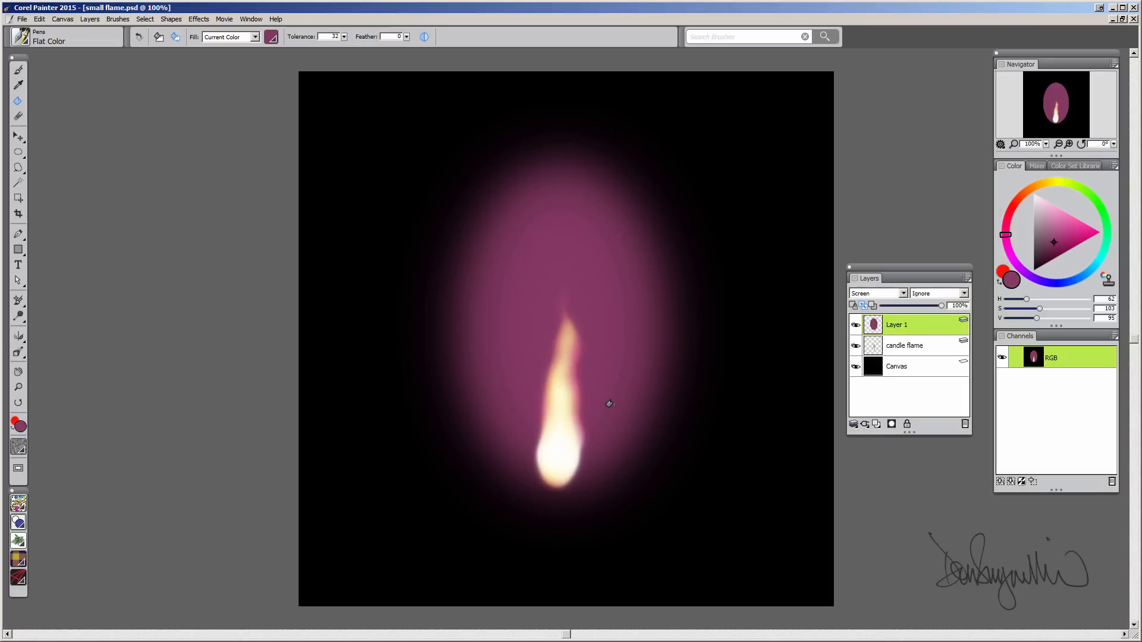
Step: Soften the magenta oval a second time at amount 100, comparing the glow with the preview off and on
{"action": "left_click", "coordinate": [198, 19]}
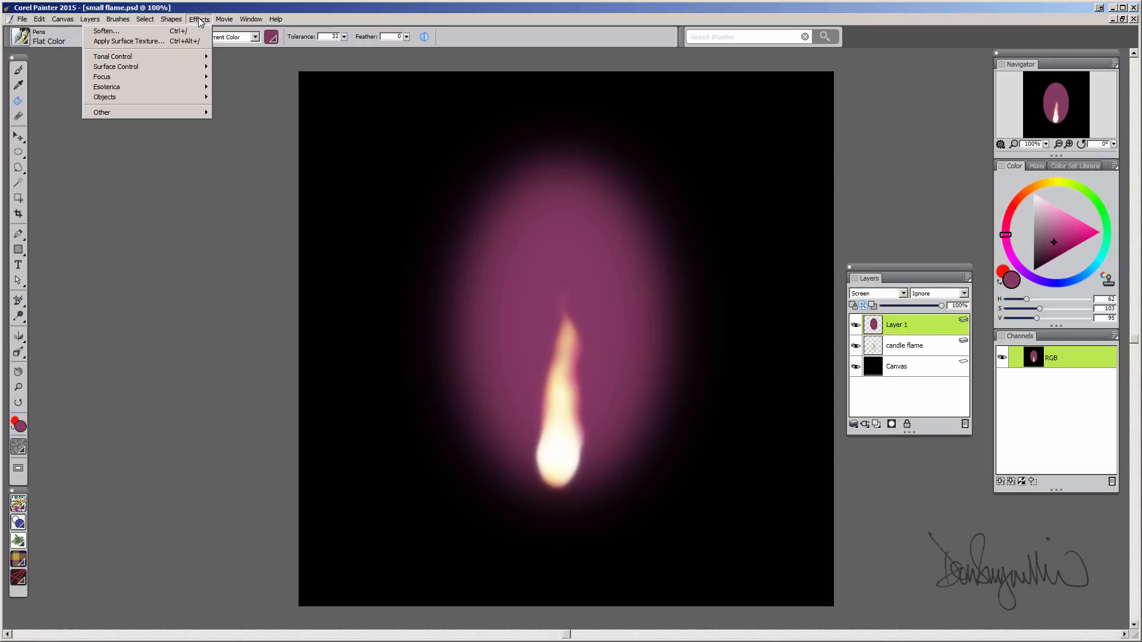
{"action": "left_click", "coordinate": [173, 32]}
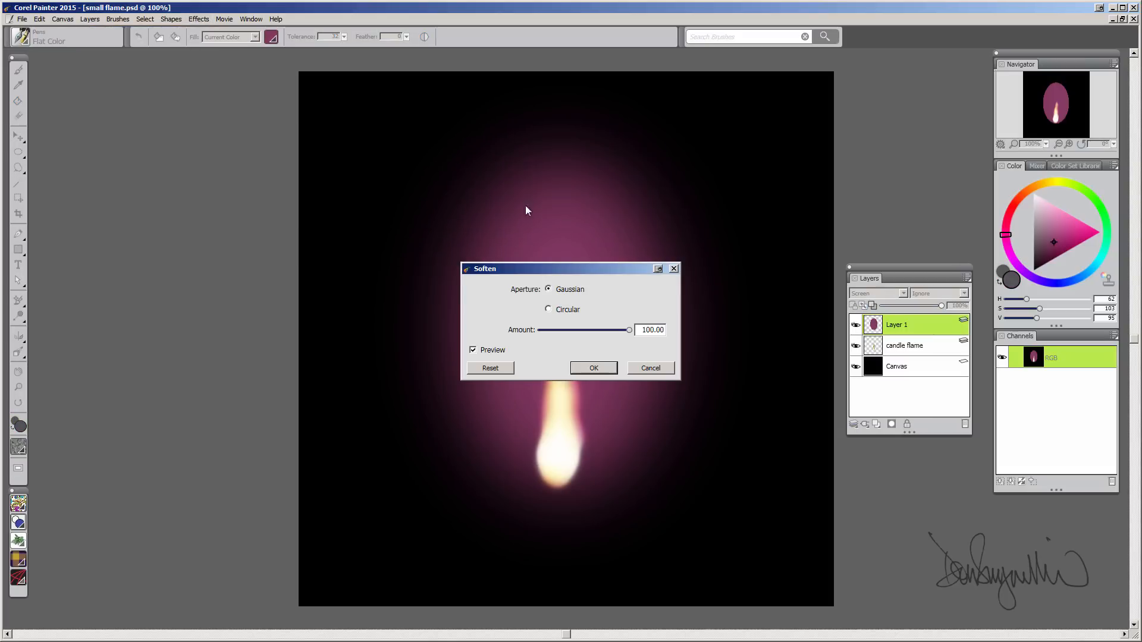
{"action": "left_click_drag", "start_coordinate": [525, 269], "coordinate": [534, 101]}
{"action": "left_click", "coordinate": [481, 183]}
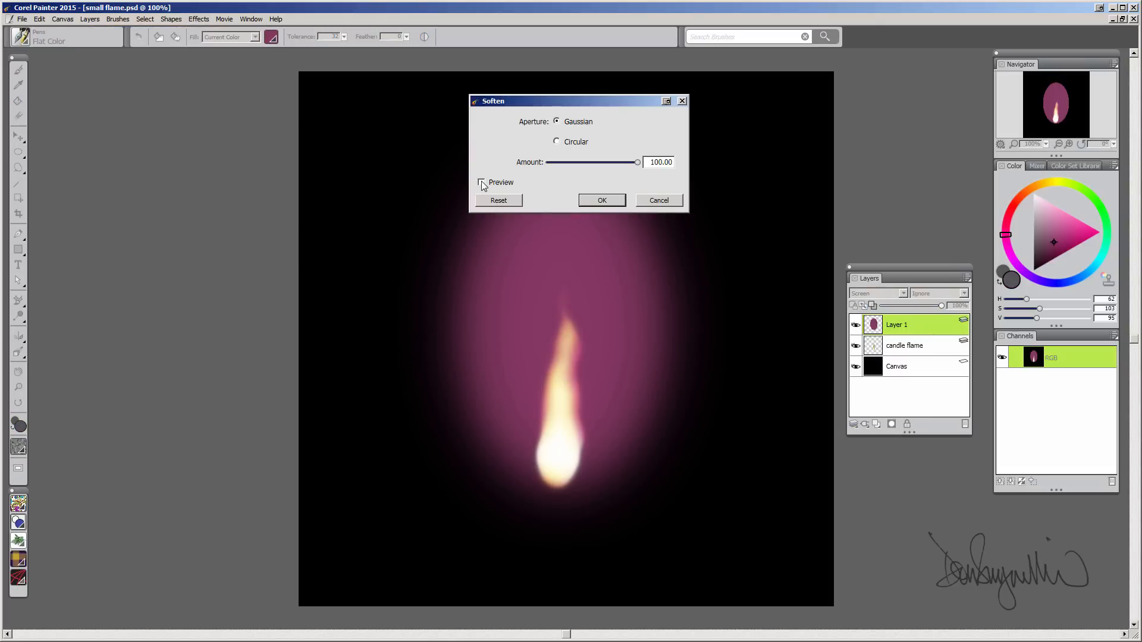
{"action": "left_click", "coordinate": [480, 184]}
{"action": "left_click", "coordinate": [655, 201]}
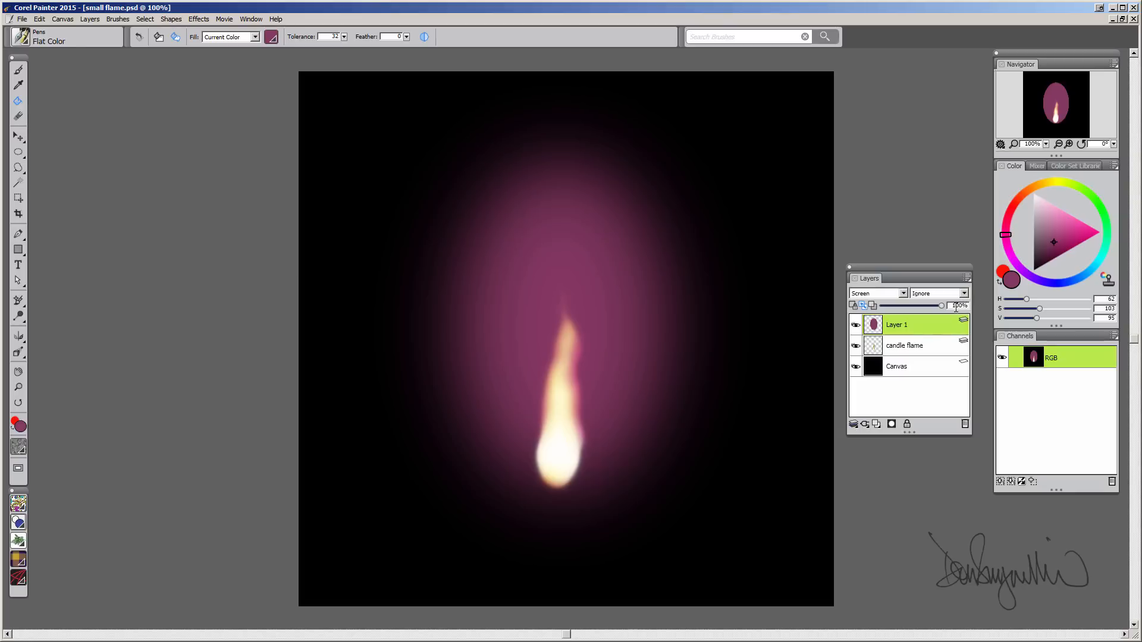
Step: Lower the magenta glow's opacity to 57% and enlarge it with a transform to slightly wider than the canvas, centred near the flame's tip
{"action": "left_click_drag", "start_coordinate": [941, 306], "coordinate": [915, 306]}
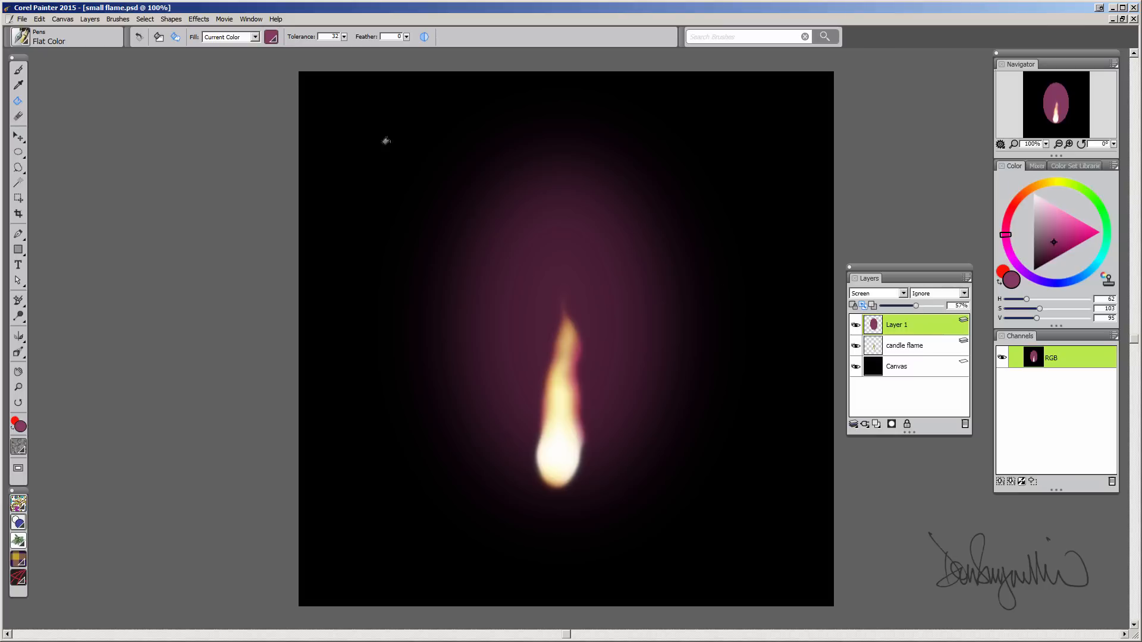
{"action": "left_click", "coordinate": [40, 19]}
{"action": "left_click", "coordinate": [34, 165]}
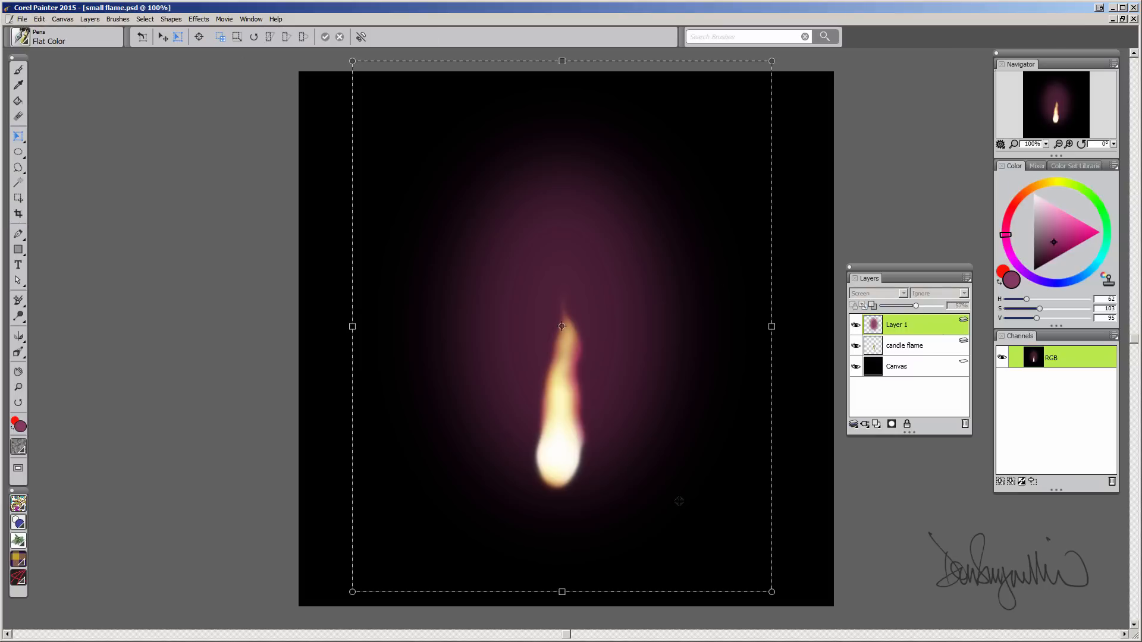
{"action": "left_click_drag", "start_coordinate": [773, 591], "coordinate": [899, 625]}
{"action": "left_click_drag", "start_coordinate": [702, 487], "coordinate": [640, 411]}
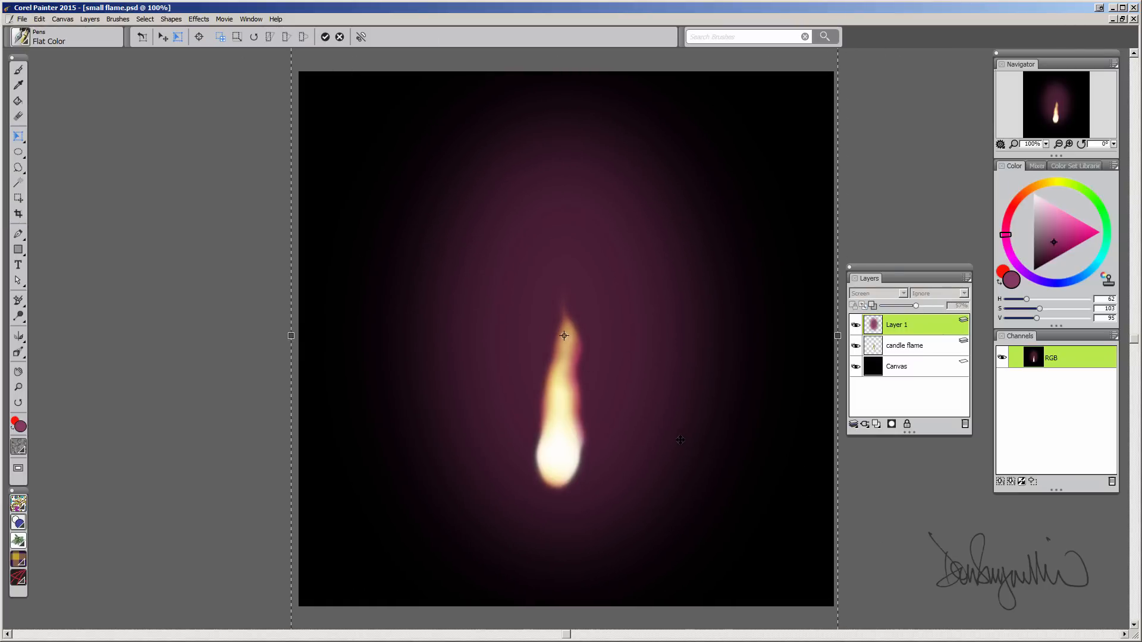
{"action": "key", "text": "Return"}
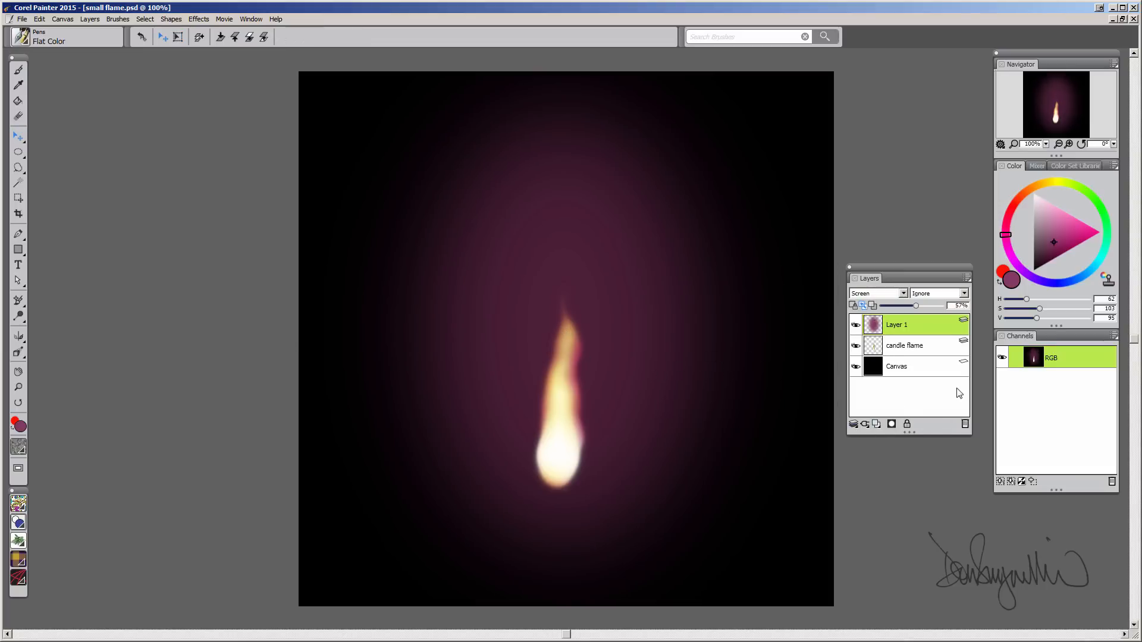
Step: Add another layer on top and make a smaller oval selection around the flame inside the magenta glow
{"action": "left_click", "coordinate": [876, 424]}
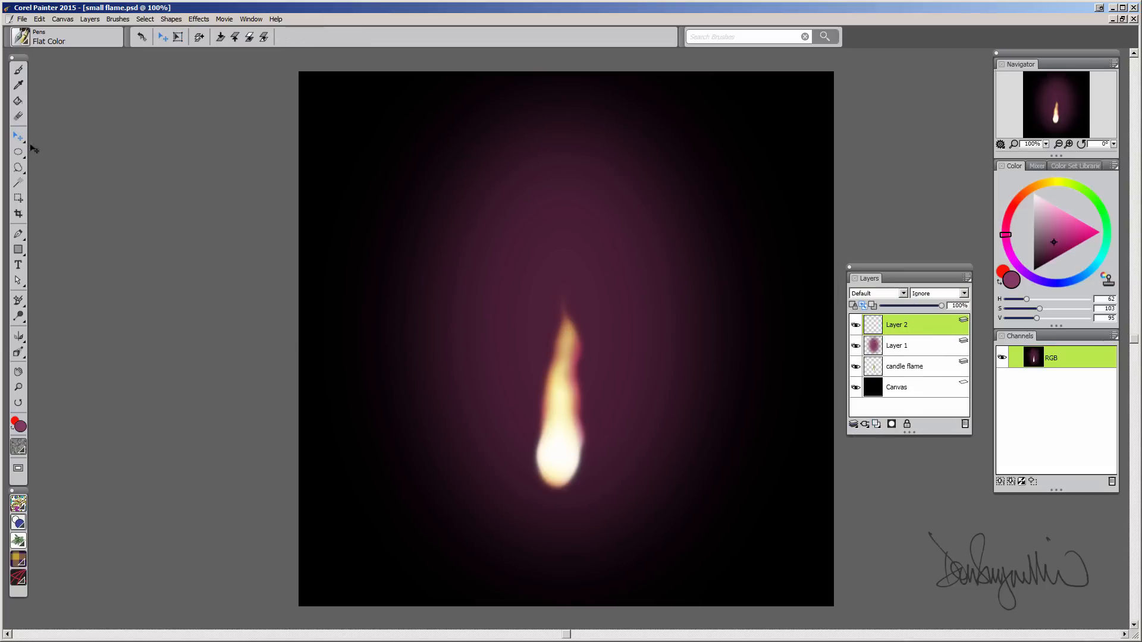
{"action": "left_click", "coordinate": [26, 152]}
{"action": "left_click", "coordinate": [52, 153]}
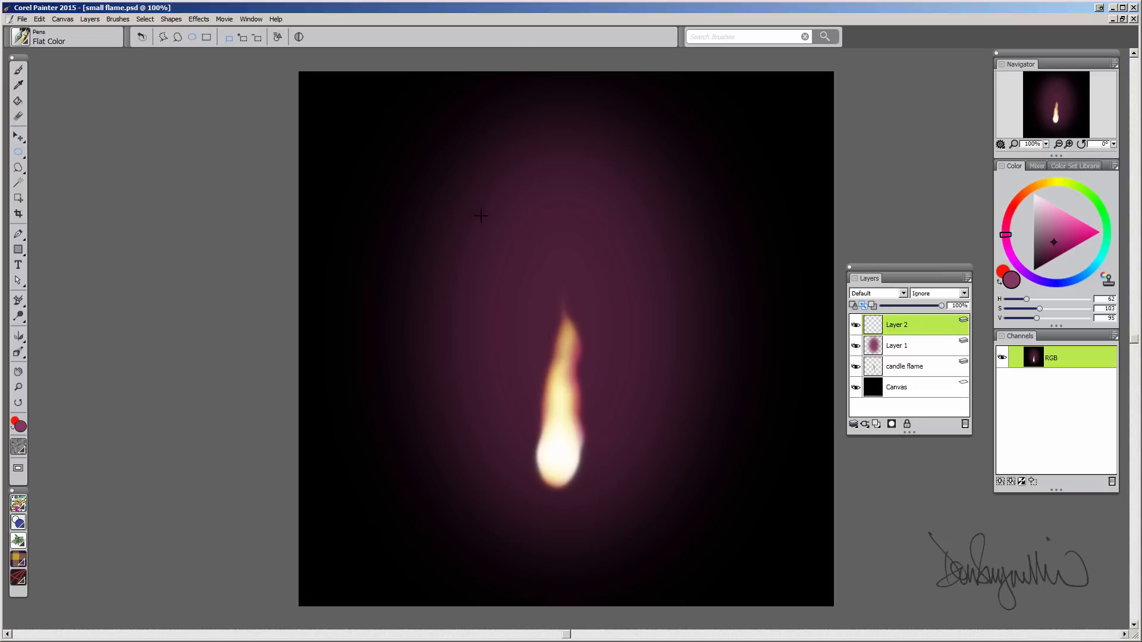
{"action": "left_click_drag", "start_coordinate": [481, 216], "coordinate": [639, 490]}
Step: Fill the smaller oval selection with a burnt orange (H 99, S 193, V 109)
{"action": "left_click", "coordinate": [1019, 196]}
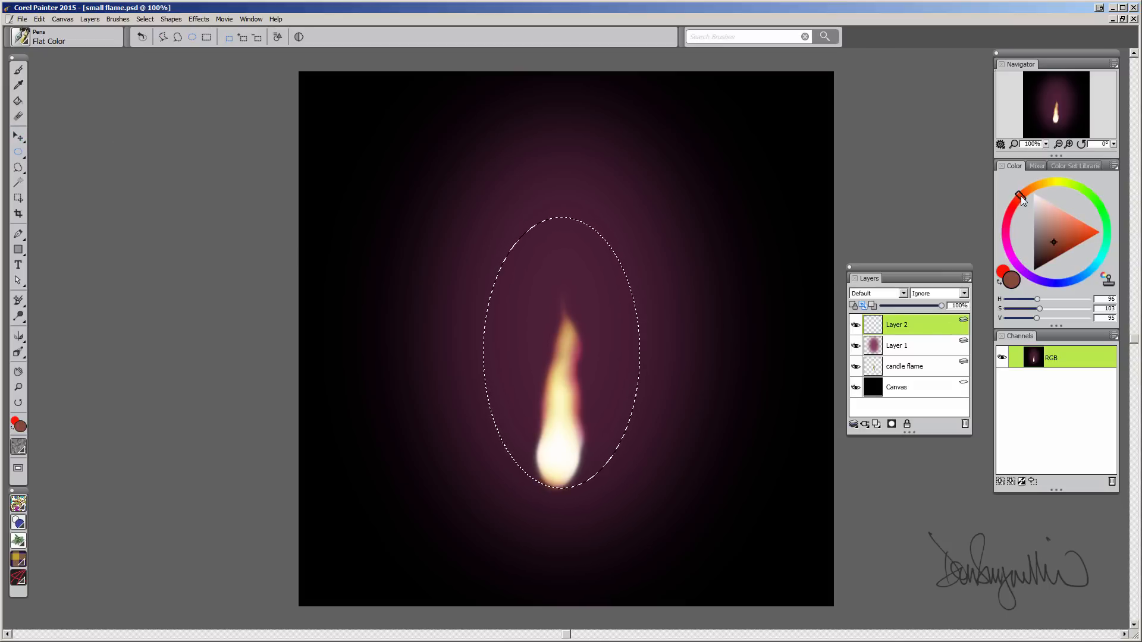
{"action": "left_click", "coordinate": [1079, 241]}
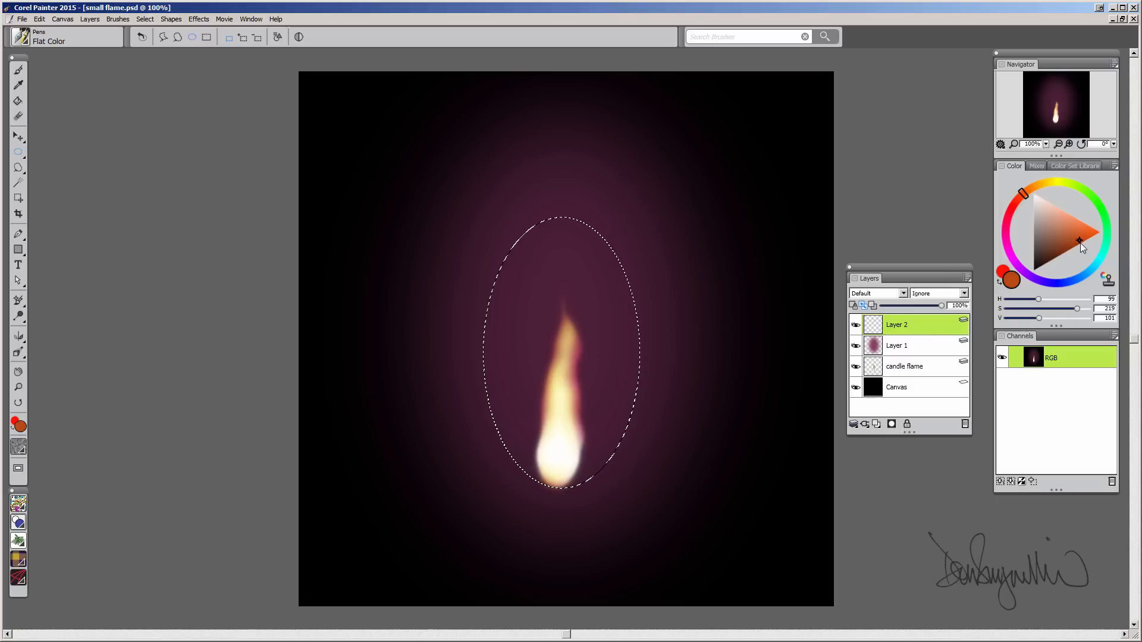
{"action": "left_click", "coordinate": [1077, 238]}
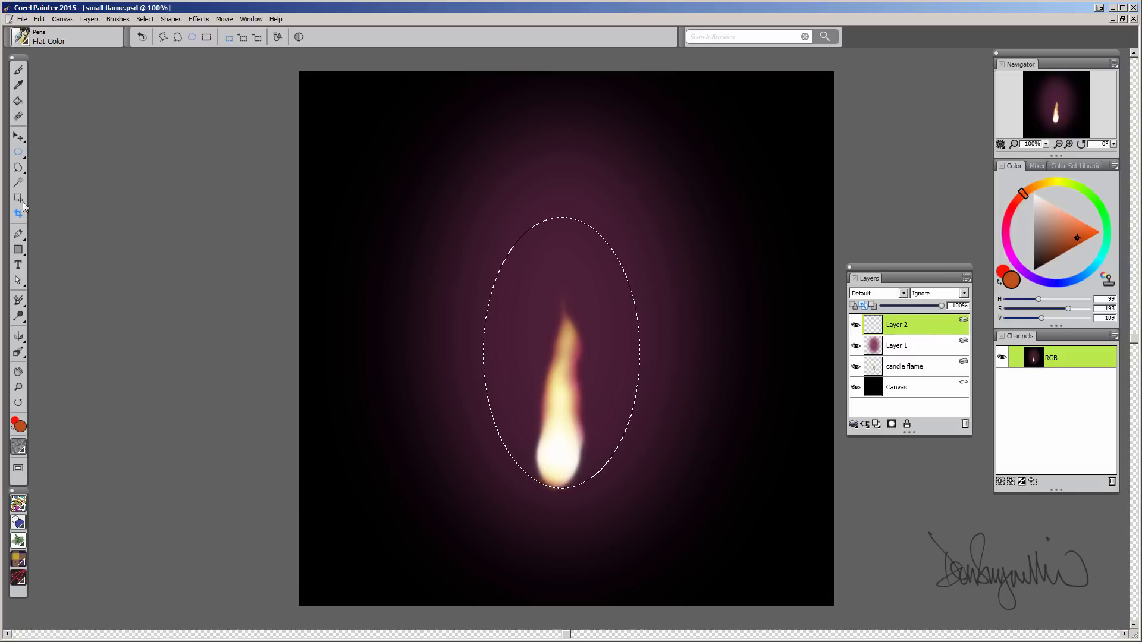
{"action": "left_click", "coordinate": [18, 101]}
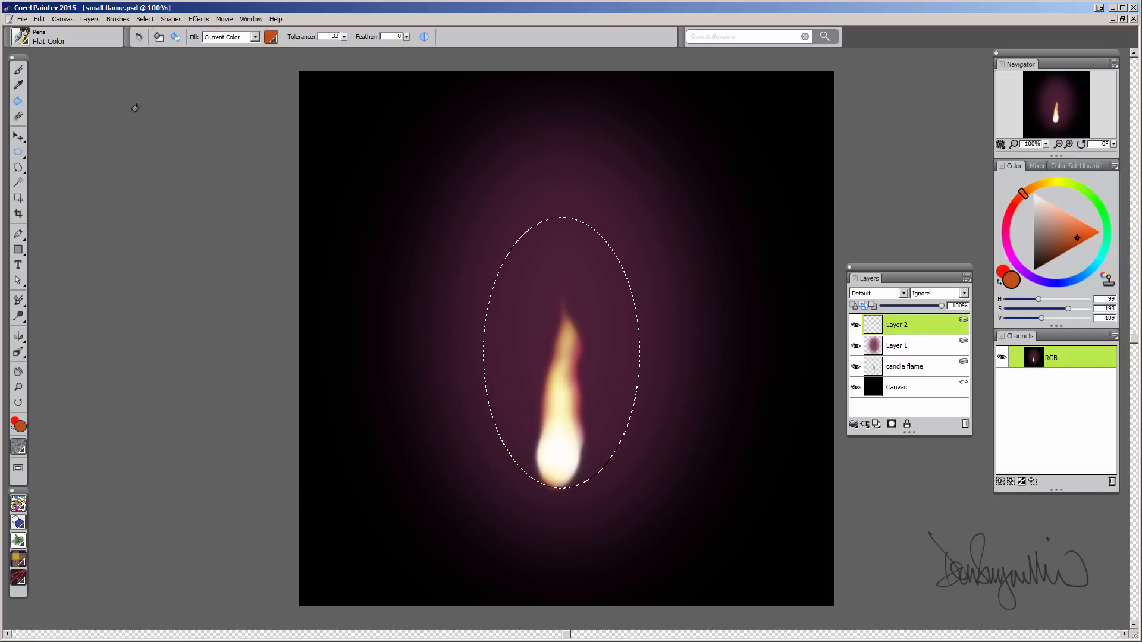
{"action": "left_click", "coordinate": [583, 308]}
Step: Soften the orange oval, without an active selection, using a Gaussian aperture at amount 100
{"action": "left_click", "coordinate": [199, 19]}
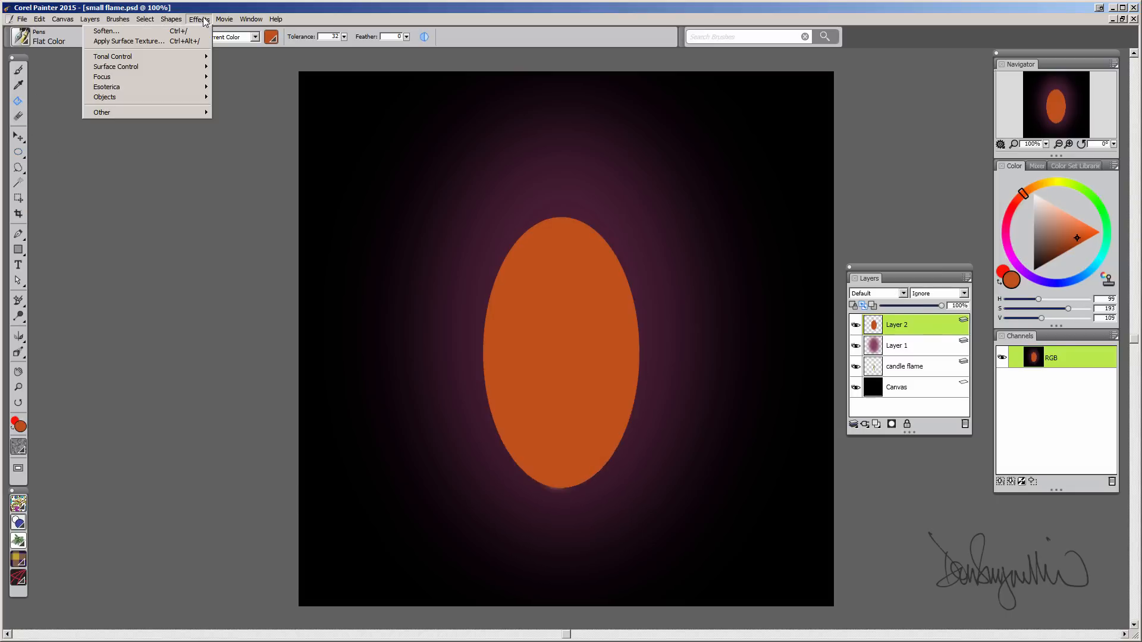
{"action": "left_click", "coordinate": [174, 30]}
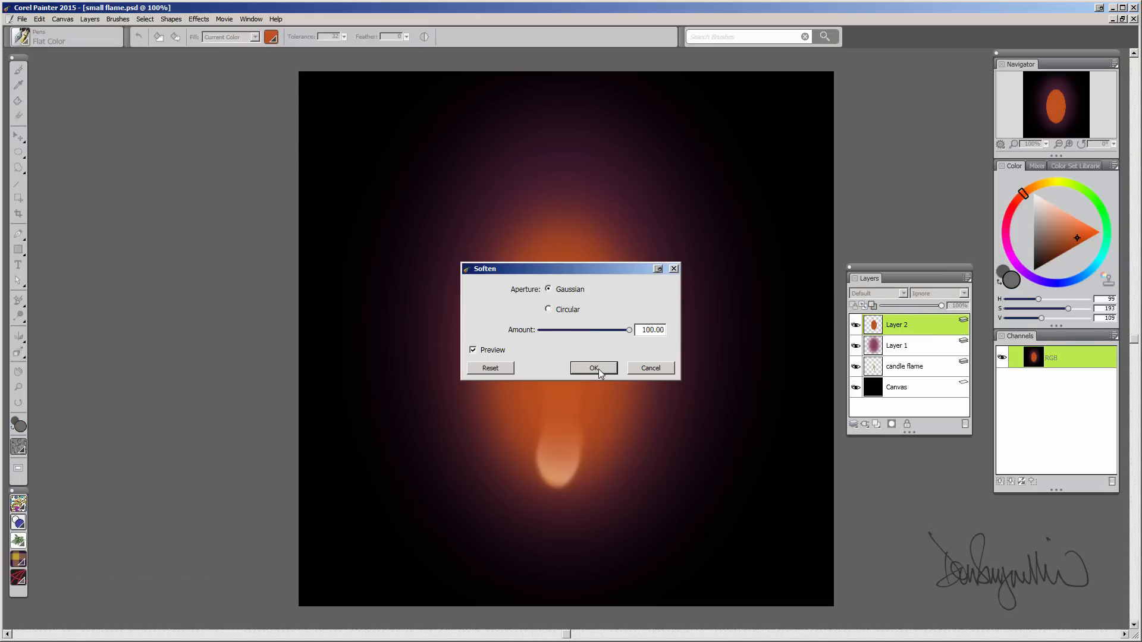
{"action": "left_click", "coordinate": [595, 369]}
Step: Set the orange glow layer's composite method to Screen and its opacity to 75%
{"action": "left_click", "coordinate": [903, 294]}
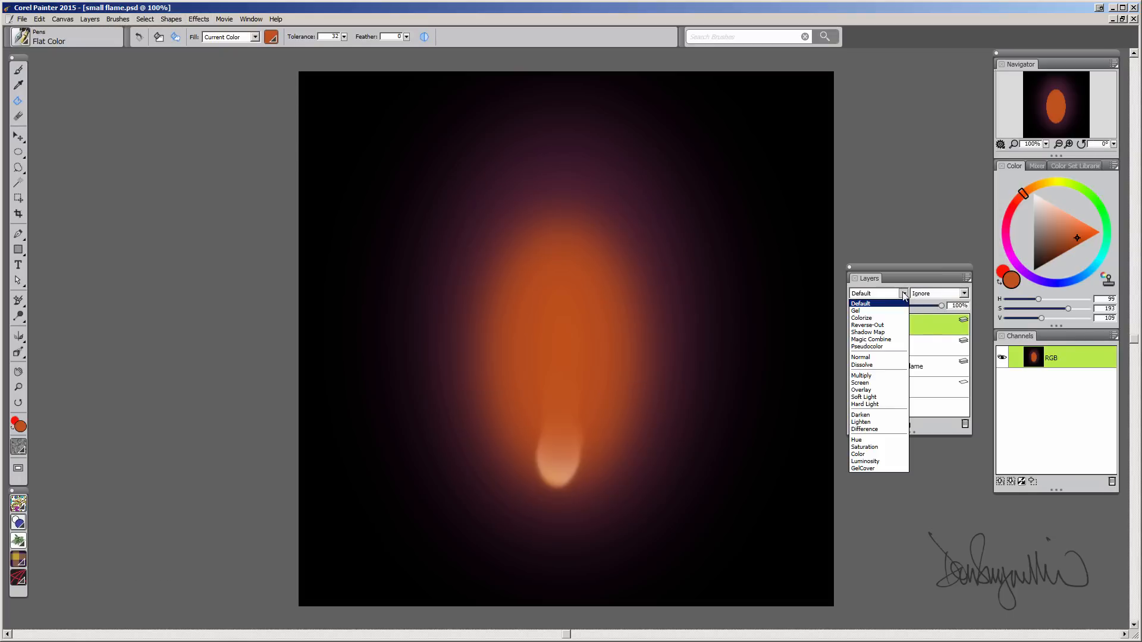
{"action": "left_click", "coordinate": [860, 383]}
{"action": "left_click_drag", "start_coordinate": [942, 305], "coordinate": [926, 305]}
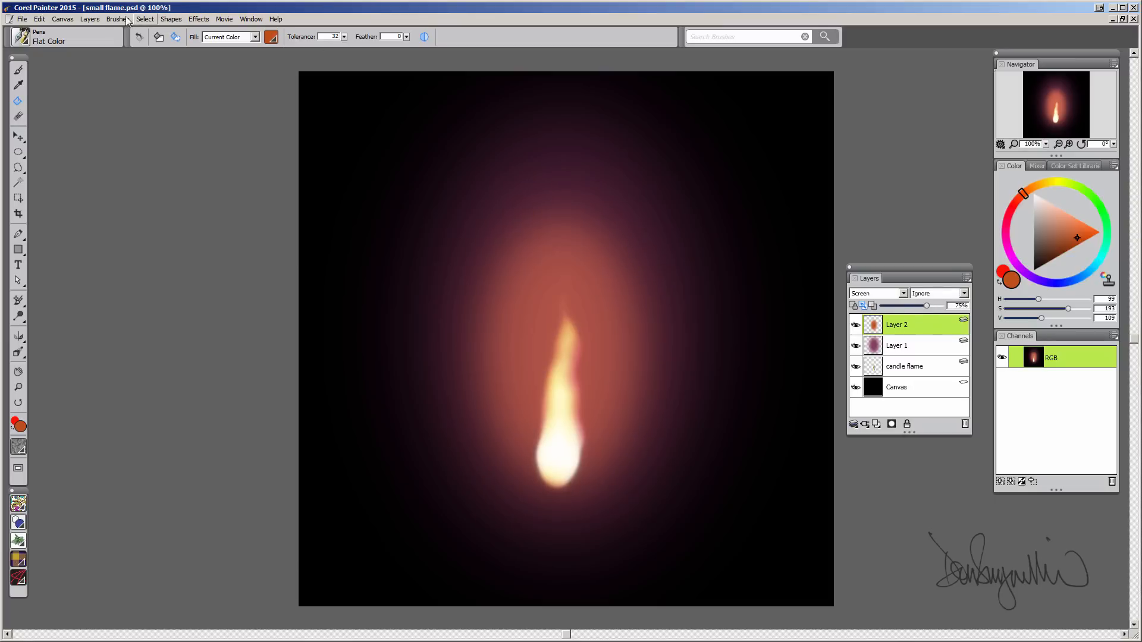
Step: Soften the orange glow layer again with a Gaussian aperture at amount 100 and lower its opacity to 57%
{"action": "left_click", "coordinate": [200, 19]}
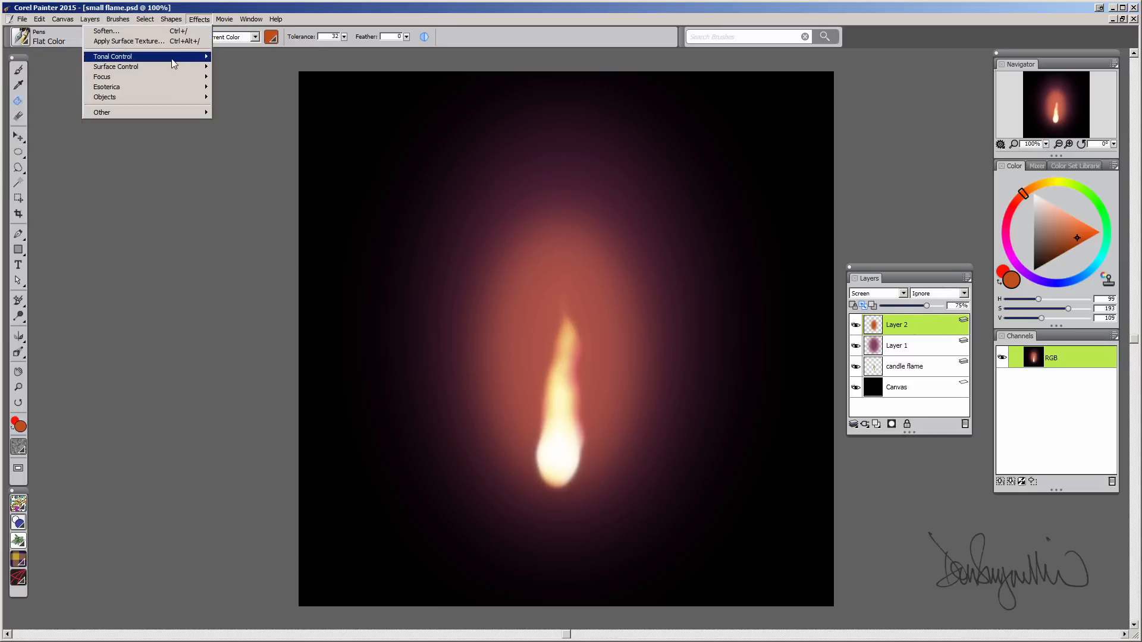
{"action": "left_click", "coordinate": [174, 30]}
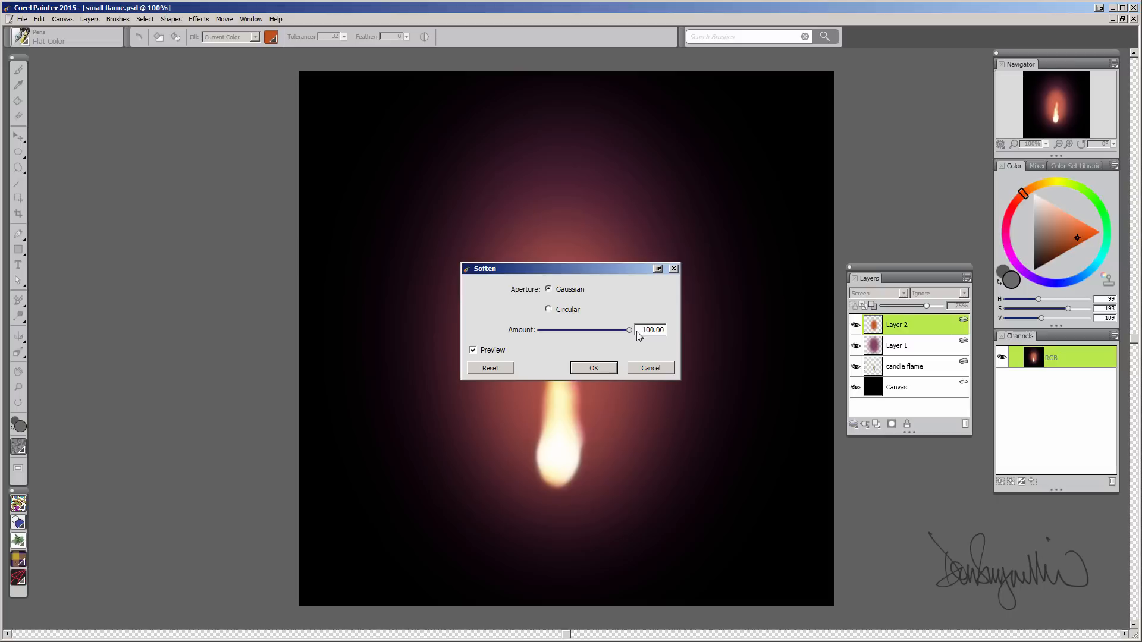
{"action": "left_click", "coordinate": [593, 369]}
{"action": "mouse_move", "coordinate": [927, 309]}
{"action": "left_mouse_down"}
{"action": "mouse_move", "coordinate": [952, 307]}
{"action": "mouse_move", "coordinate": [905, 308]}
{"action": "left_mouse_up"}
{"action": "left_click", "coordinate": [912, 348]}
{"action": "left_click", "coordinate": [902, 325]}
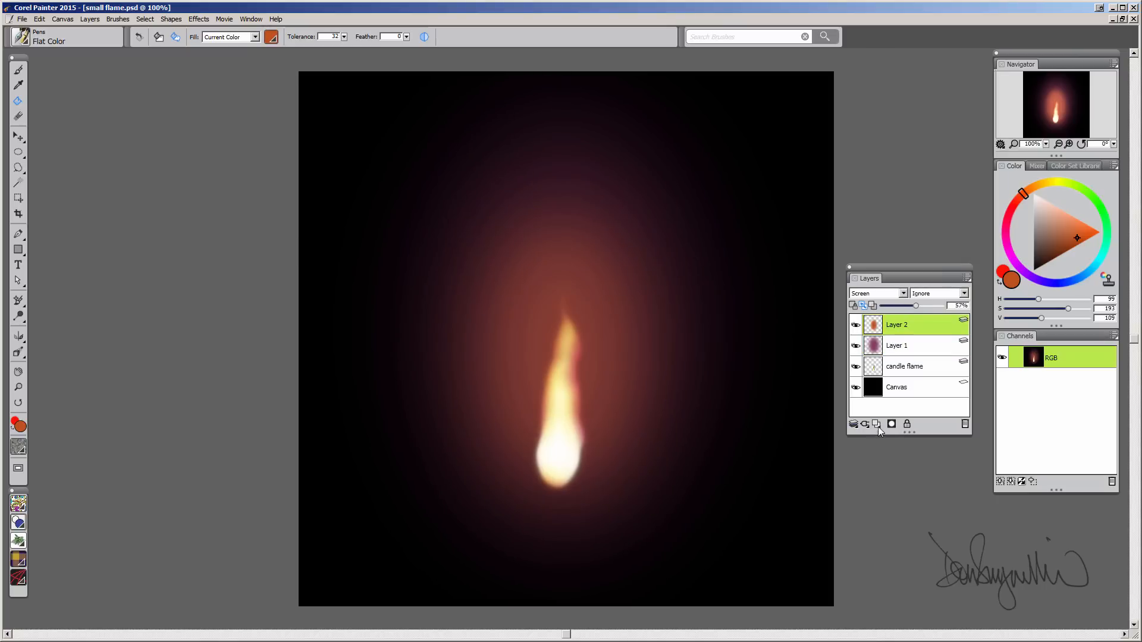
Step: Add a new layer on top and place a smaller oval selection around the flame, its lower edge at the flame's base
{"action": "left_click", "coordinate": [877, 425]}
{"action": "left_click", "coordinate": [18, 152]}
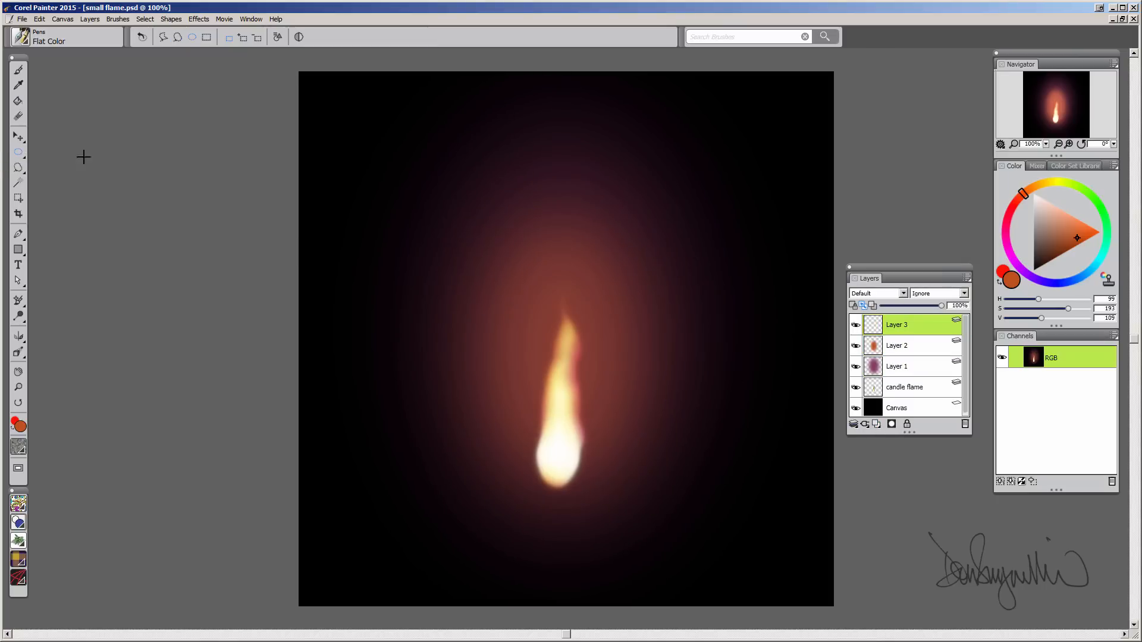
{"action": "left_click_drag", "start_coordinate": [487, 266], "coordinate": [610, 415]}
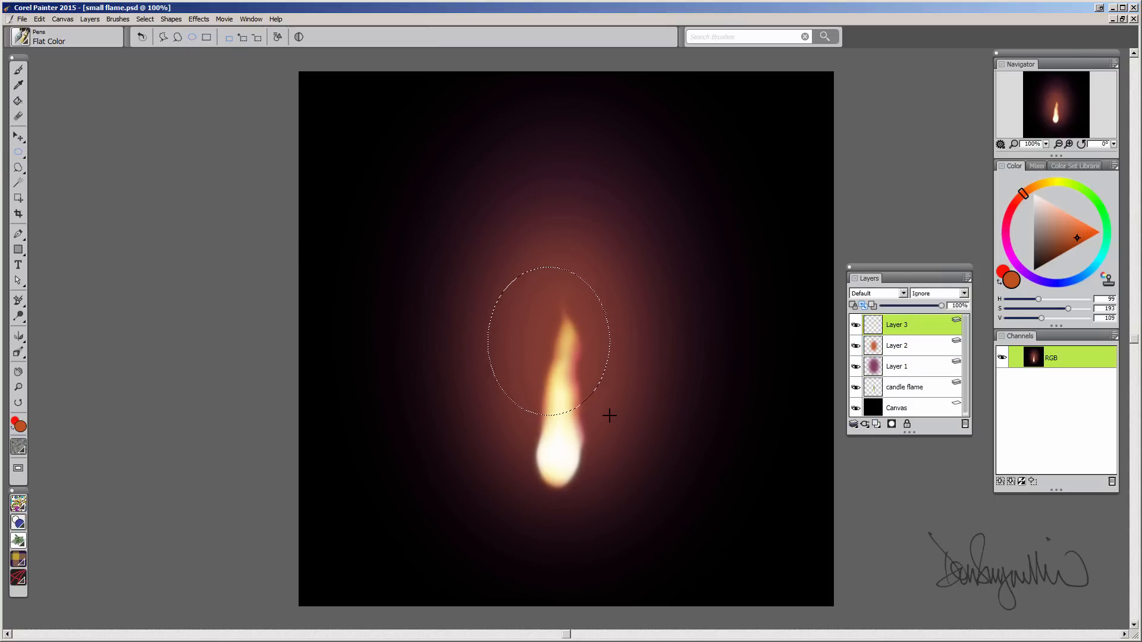
{"action": "left_click_drag", "start_coordinate": [580, 331], "coordinate": [592, 403]}
Step: Fill the oval selection with a golden yellow (H 116, S 253, V 101)
{"action": "left_click", "coordinate": [1038, 185]}
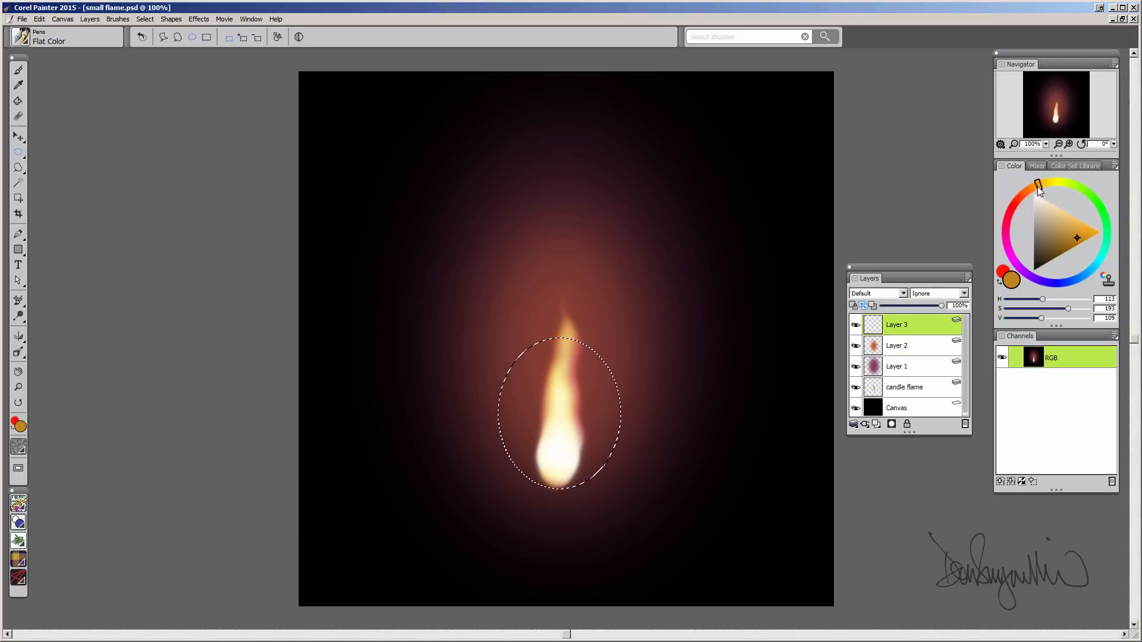
{"action": "left_click_drag", "start_coordinate": [1037, 186], "coordinate": [1041, 184]}
{"action": "left_click", "coordinate": [1087, 242]}
{"action": "key", "text": "k"}
{"action": "left_click", "coordinate": [554, 369]}
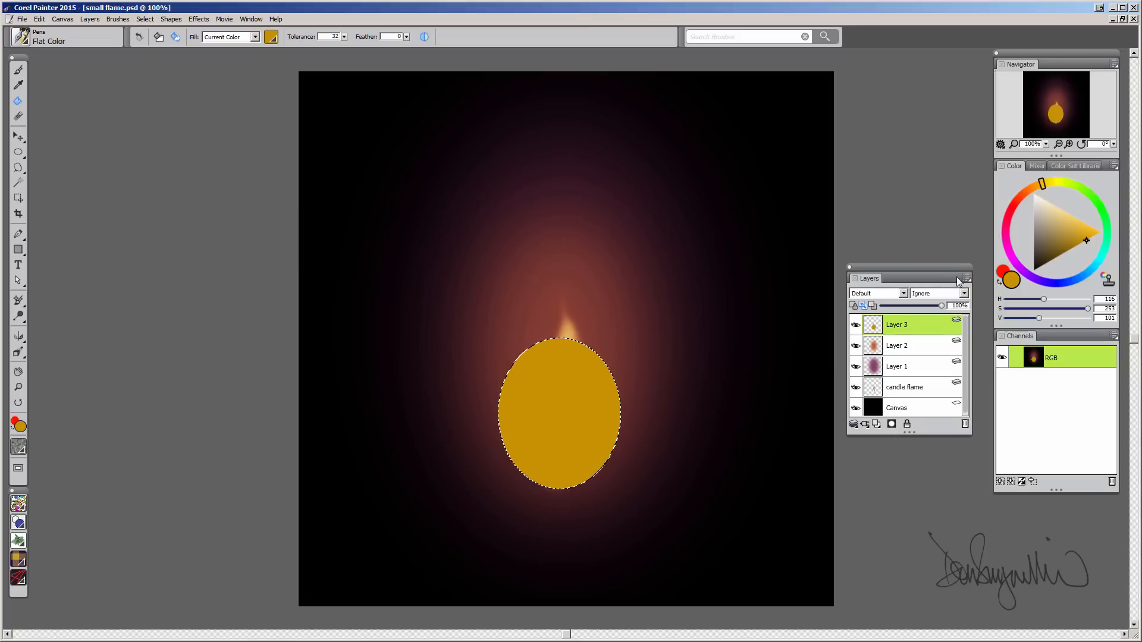
Step: Clear the selection and soften the golden oval into a blurred glow
{"action": "left_click", "coordinate": [145, 19]}
{"action": "left_click", "coordinate": [154, 38]}
{"action": "left_click", "coordinate": [199, 19]}
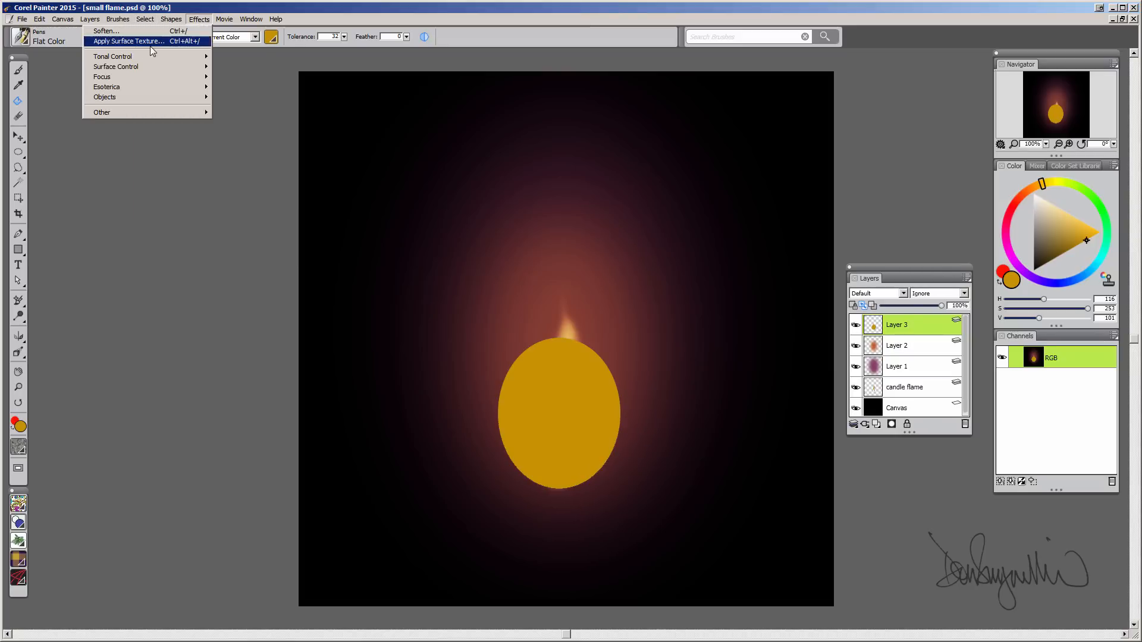
{"action": "left_click", "coordinate": [122, 31]}
{"action": "left_click", "coordinate": [591, 365]}
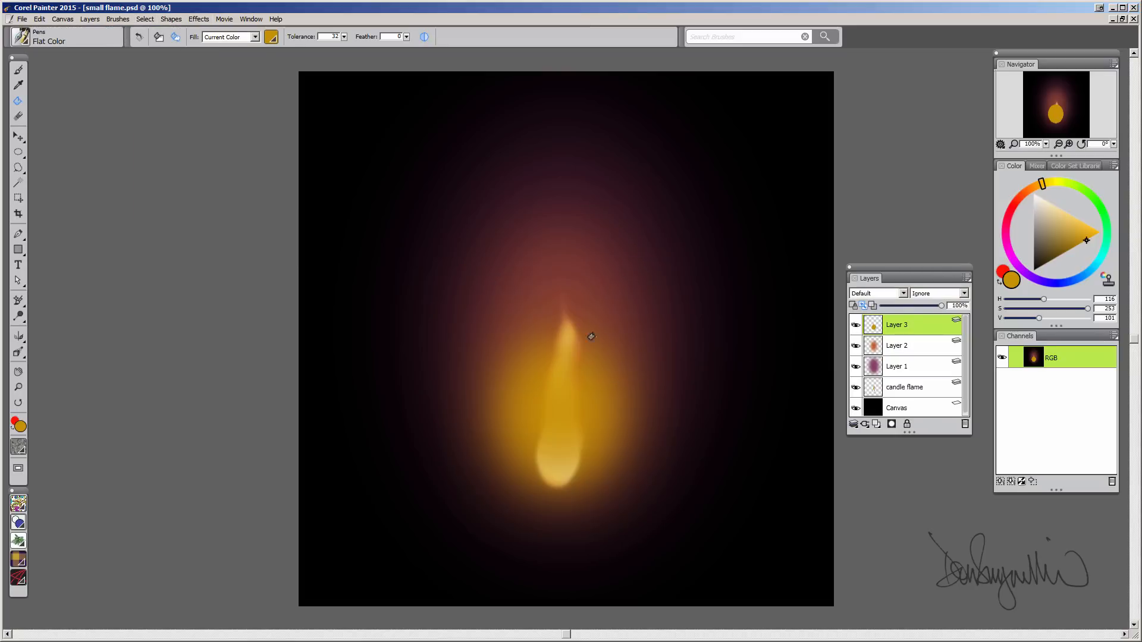
Step: Set the golden glow layer's composite method to Screen and its opacity to 41%
{"action": "left_click", "coordinate": [901, 293]}
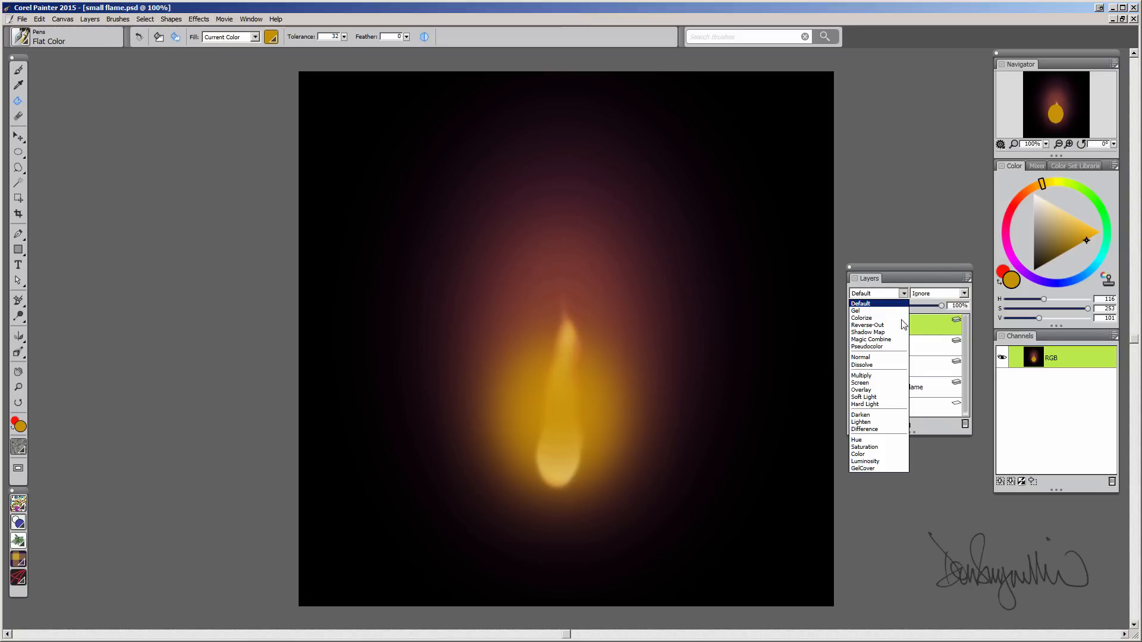
{"action": "left_click", "coordinate": [861, 382]}
{"action": "left_click_drag", "start_coordinate": [941, 305], "coordinate": [919, 306]}
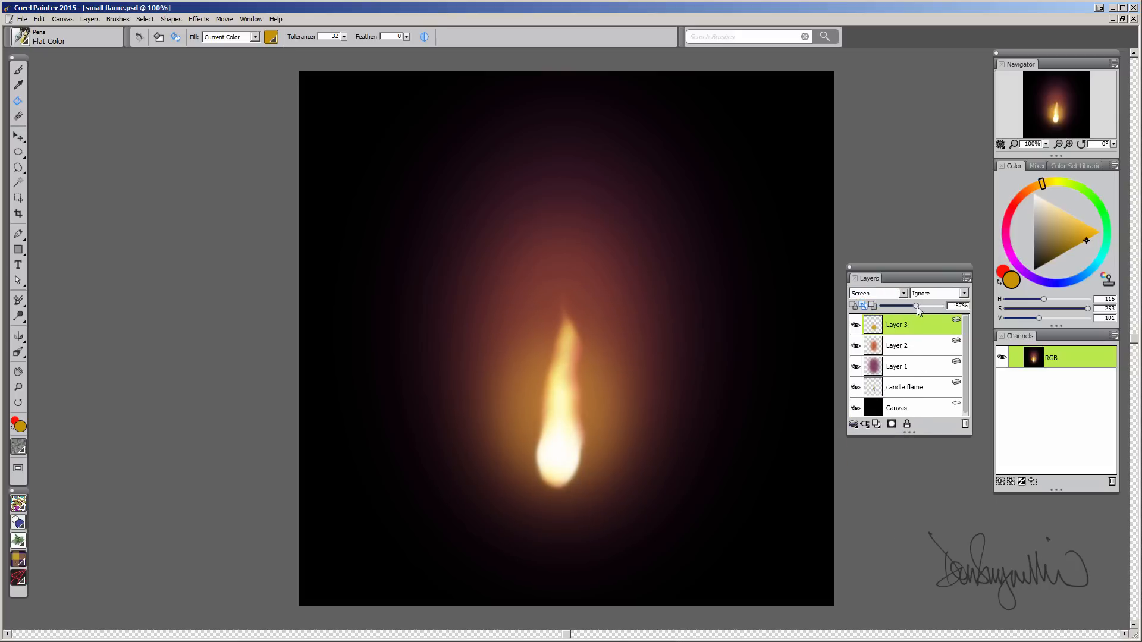
{"action": "left_click_drag", "start_coordinate": [916, 305], "coordinate": [906, 306]}
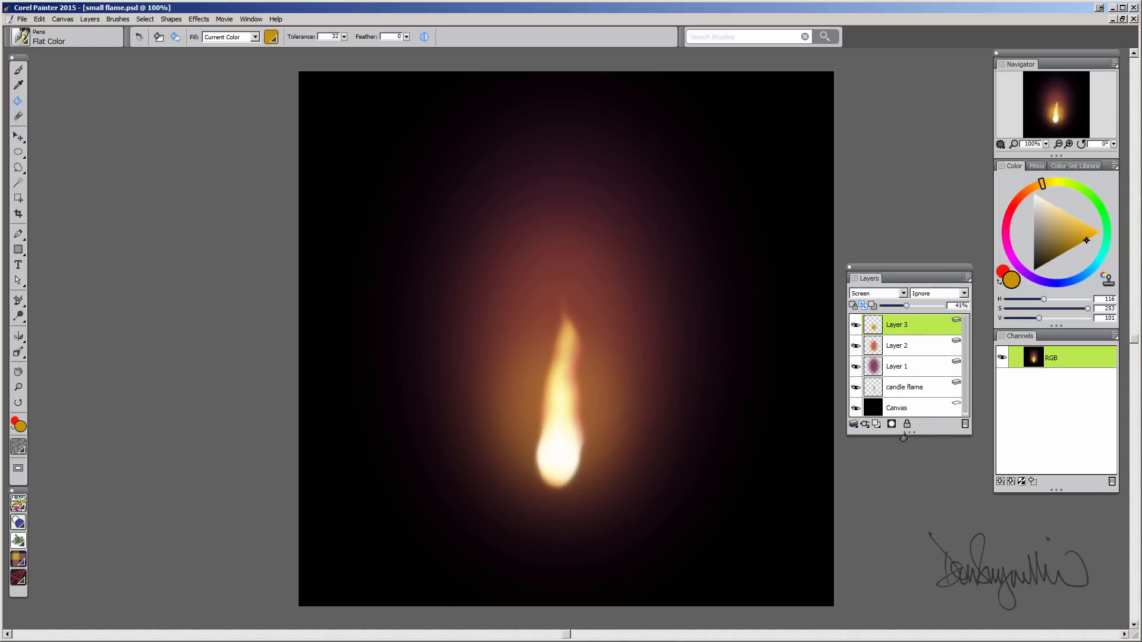
Step: Add another layer on top and make a nearly circular selection around the lower part of the flame
{"action": "left_click", "coordinate": [877, 424]}
{"action": "key", "text": "o"}
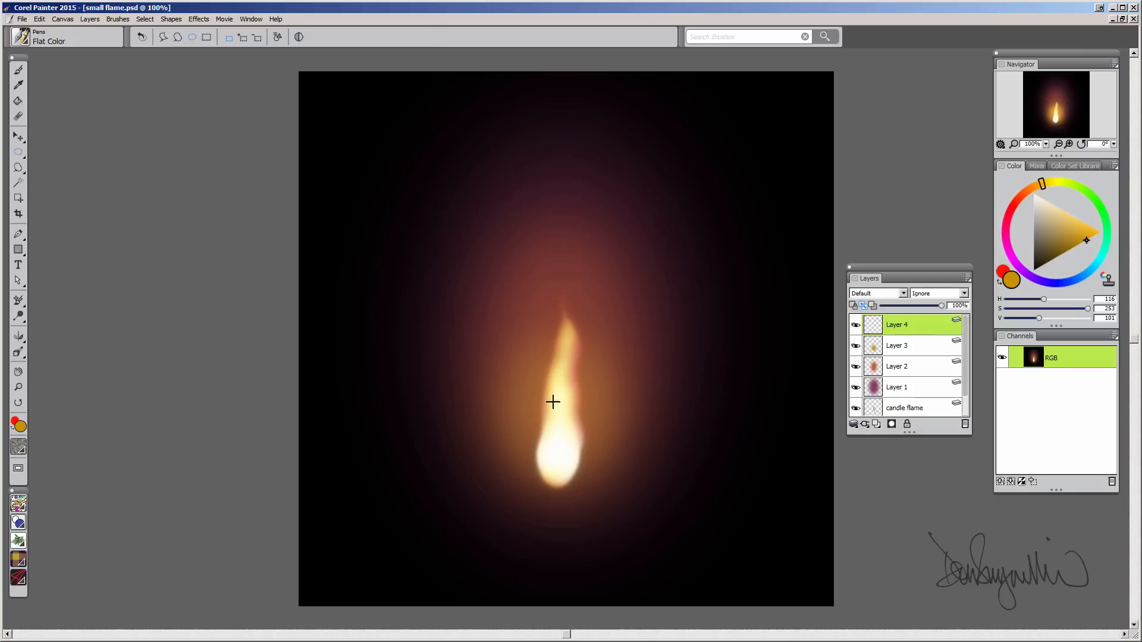
{"action": "left_click_drag", "start_coordinate": [499, 372], "coordinate": [611, 492]}
Step: Fill the nearly circular selection with a bright yellow-orange (H 113, S 207, V 128)
{"action": "left_click_drag", "start_coordinate": [1042, 185], "coordinate": [1038, 185]}
{"action": "left_click_drag", "start_coordinate": [1088, 240], "coordinate": [1088, 232]}
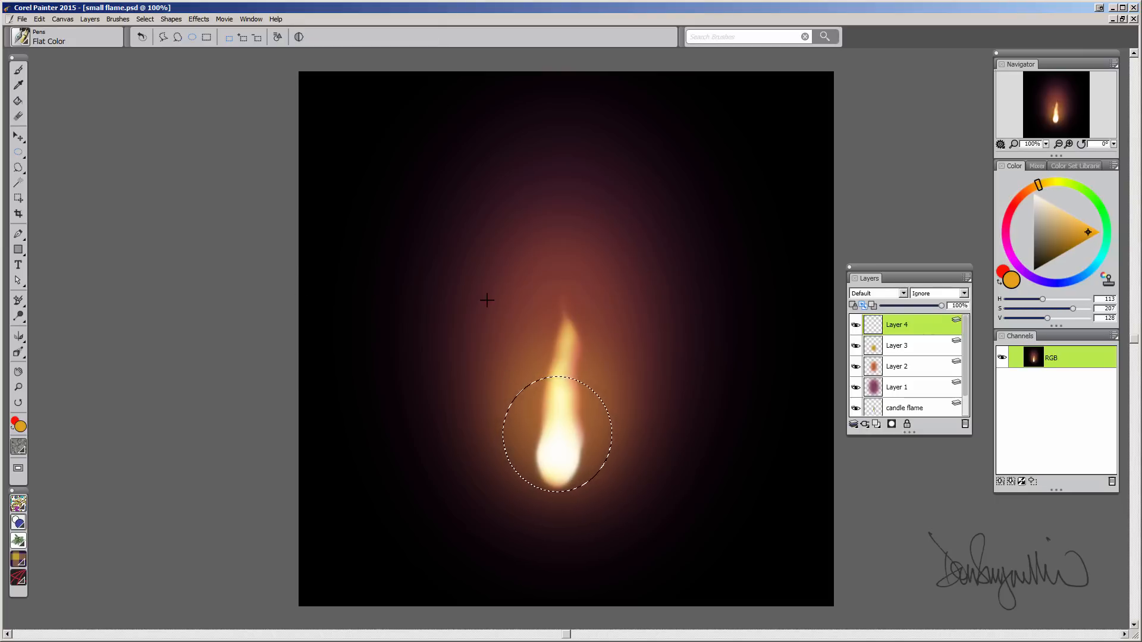
{"action": "key", "text": "k"}
{"action": "left_click", "coordinate": [528, 403]}
Step: Clear the selection and set the yellow-orange layer's composite method to Screen
{"action": "left_click", "coordinate": [145, 19]}
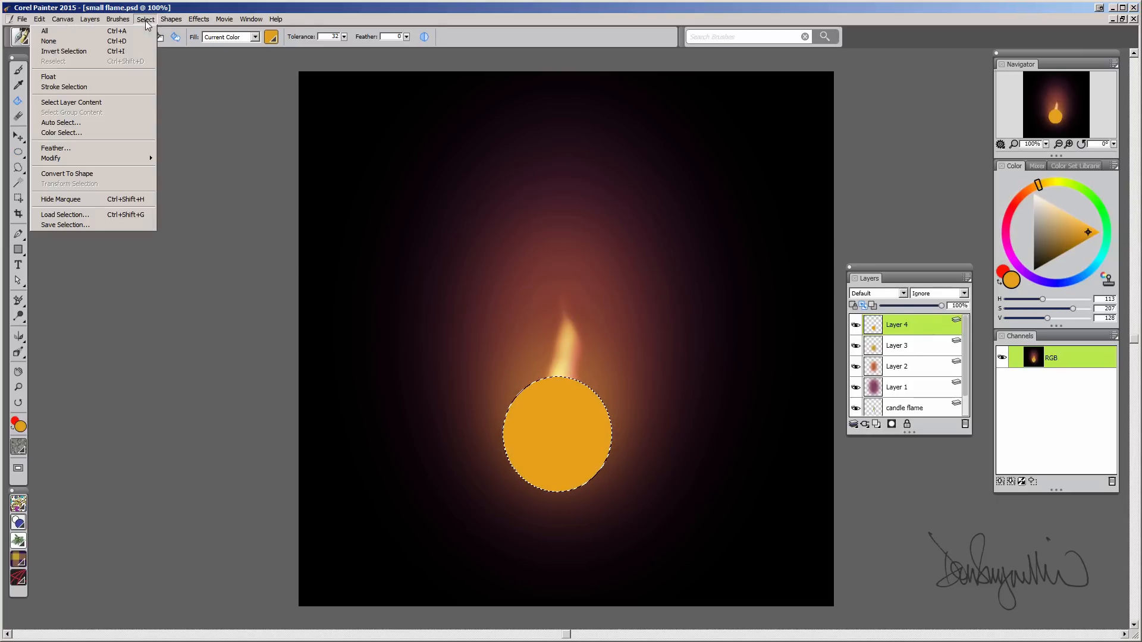
{"action": "left_click", "coordinate": [124, 42]}
{"action": "left_click", "coordinate": [877, 293]}
{"action": "left_click", "coordinate": [875, 381]}
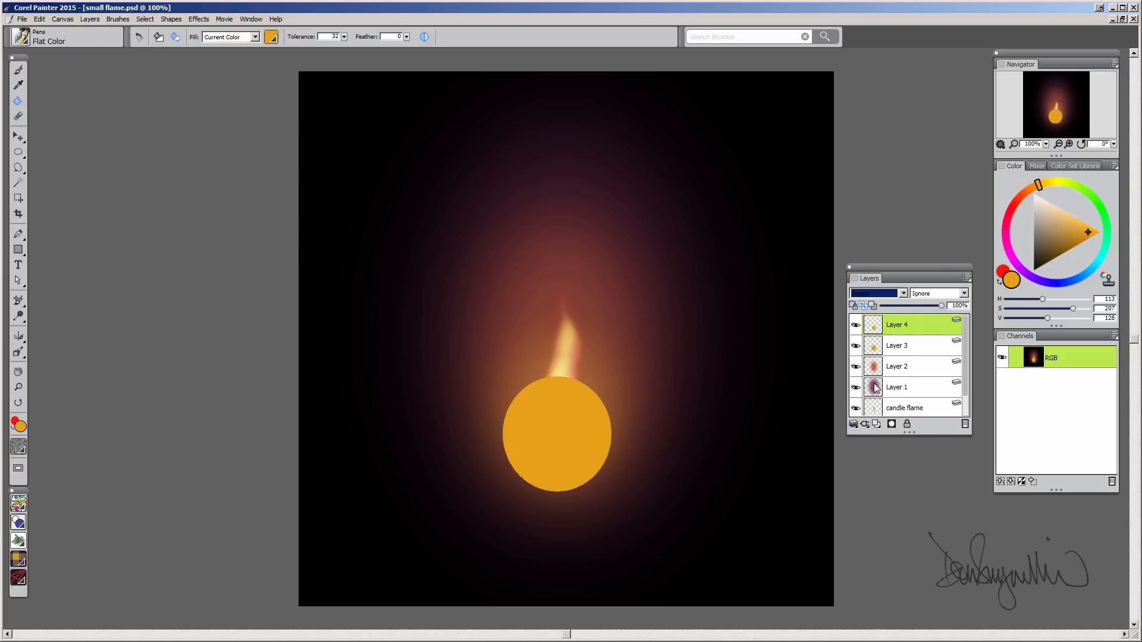
Step: Soften the yellow-orange circle and set its layer opacity to 66%
{"action": "left_click", "coordinate": [201, 20]}
{"action": "left_click", "coordinate": [188, 31]}
{"action": "left_click_drag", "start_coordinate": [942, 306], "coordinate": [921, 306]}
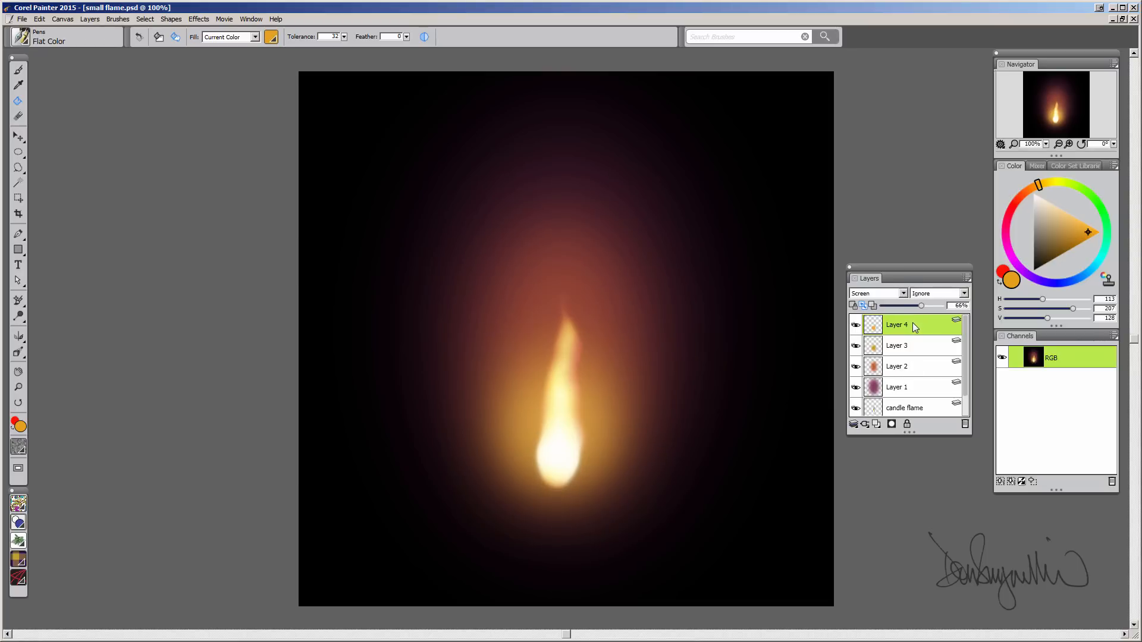
Step: Group the four glow layers, Layer 1 through Layer 4, and rename the group glow
{"action": "left_click", "coordinate": [916, 388], "text": "shift"}
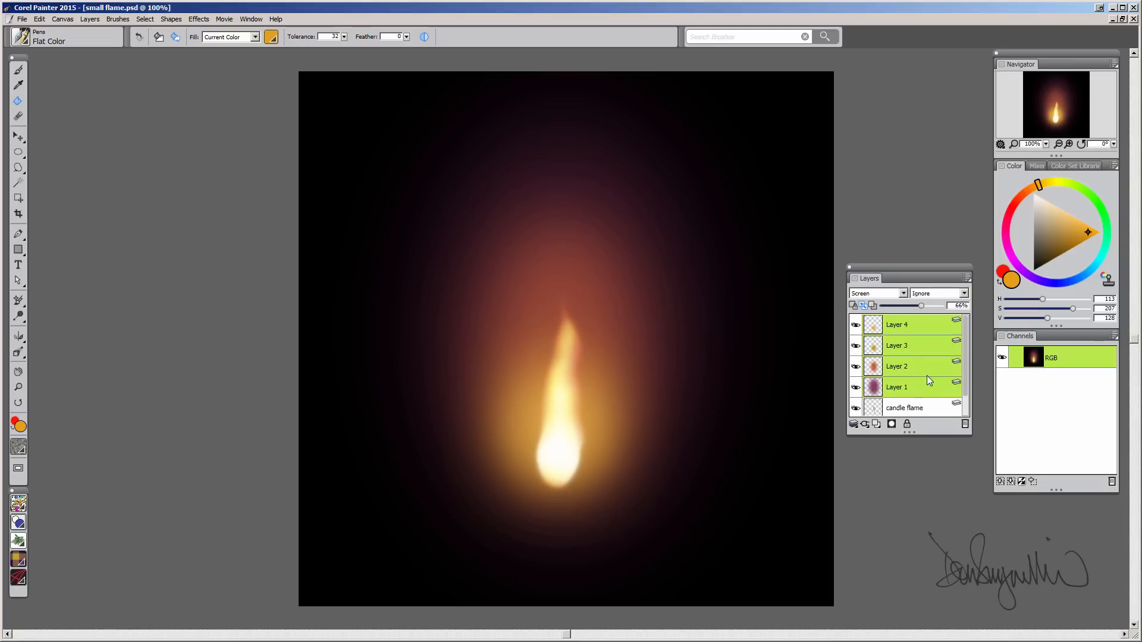
{"action": "key", "text": "ctrl+g"}
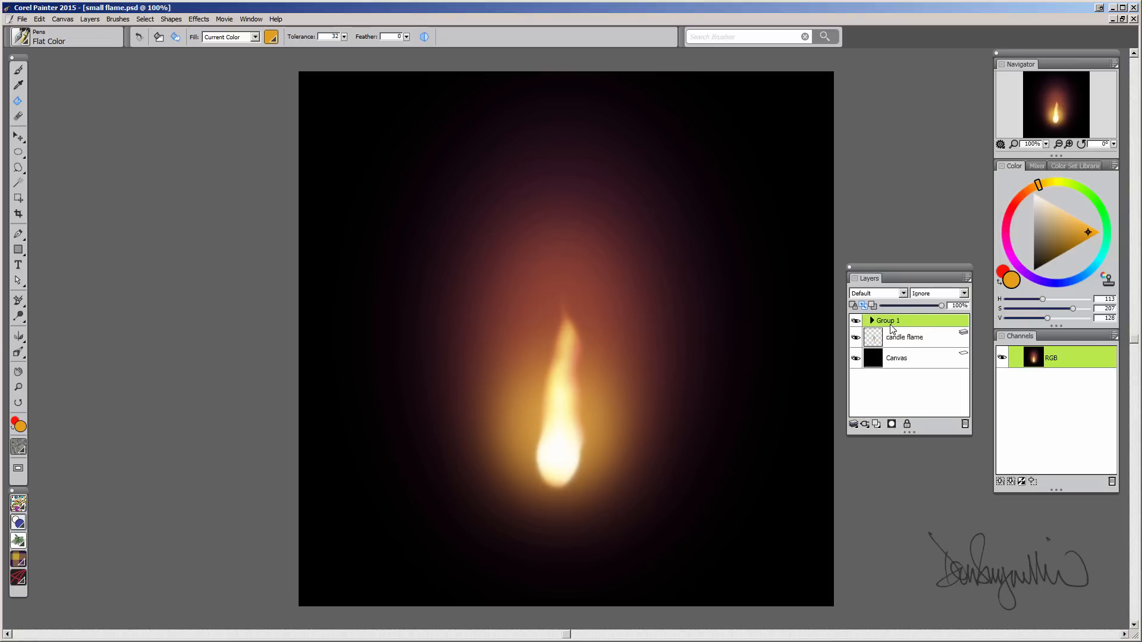
{"action": "double_click", "coordinate": [895, 321]}
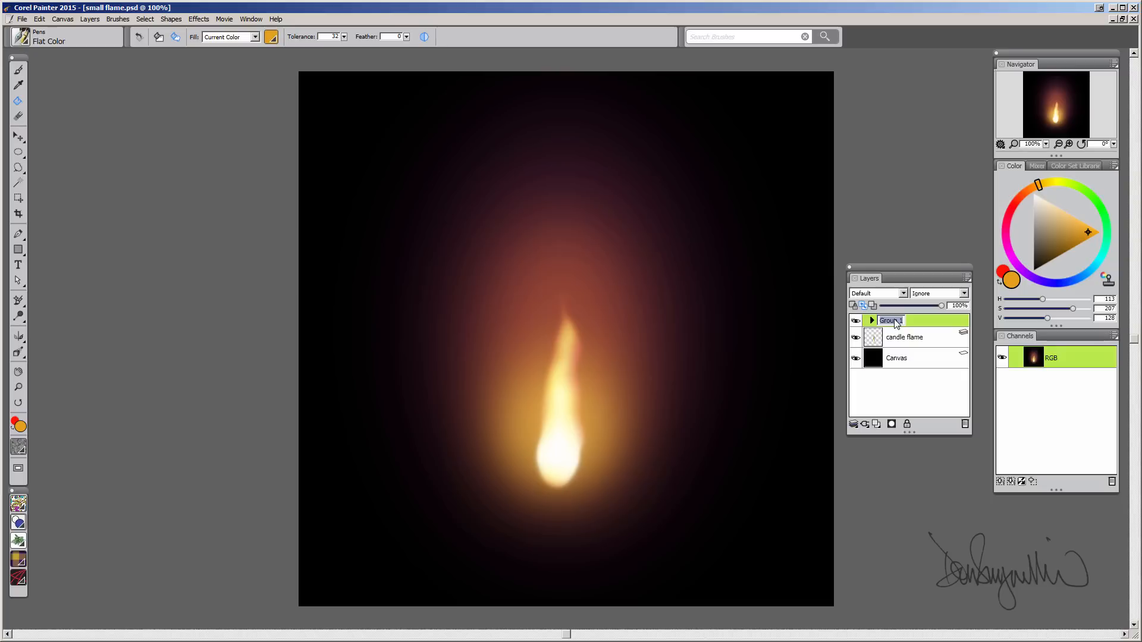
{"action": "type", "text": "glow"}
{"action": "key", "text": "Return"}
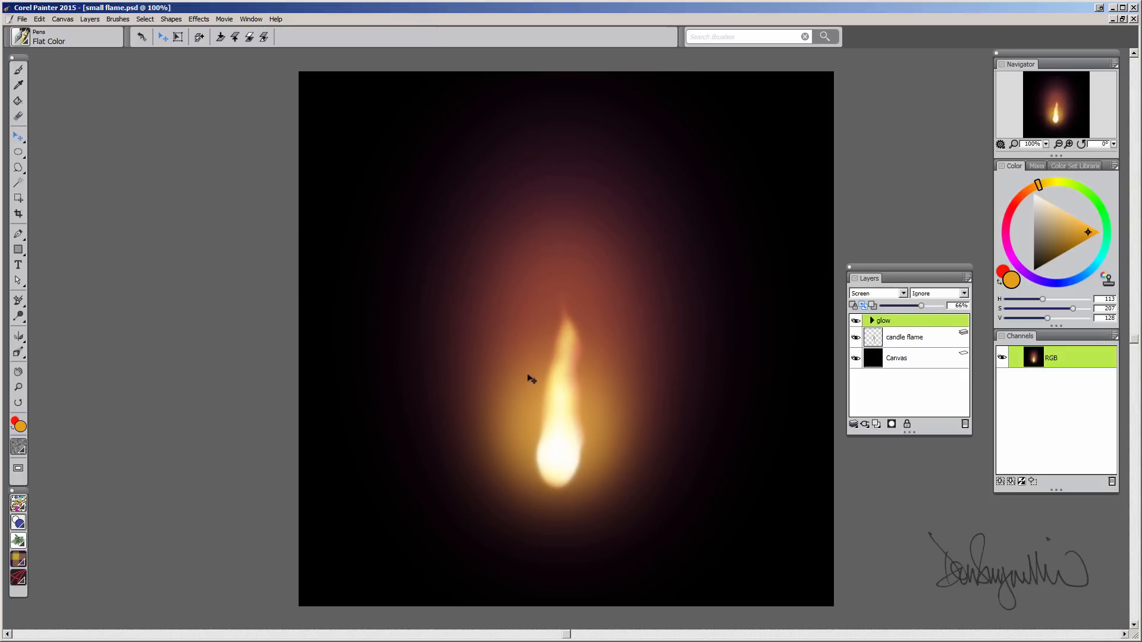
Step: Narrow the glow group horizontally with Free Transform to about two thirds of its width, keeping it centred on the flame
{"action": "left_click", "coordinate": [40, 19]}
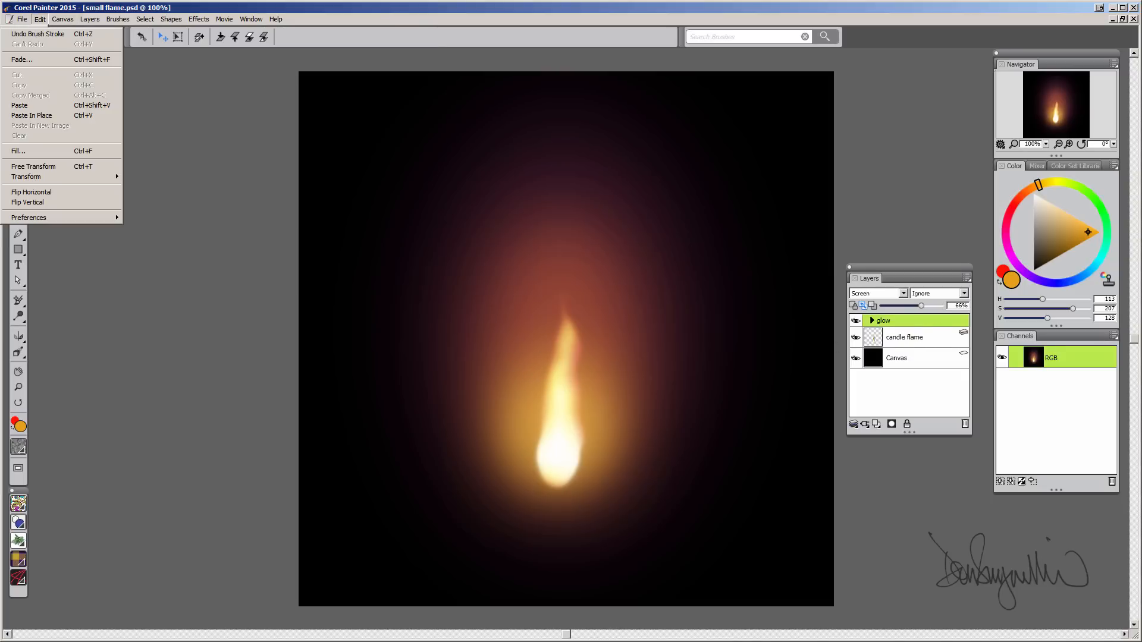
{"action": "left_click", "coordinate": [46, 166]}
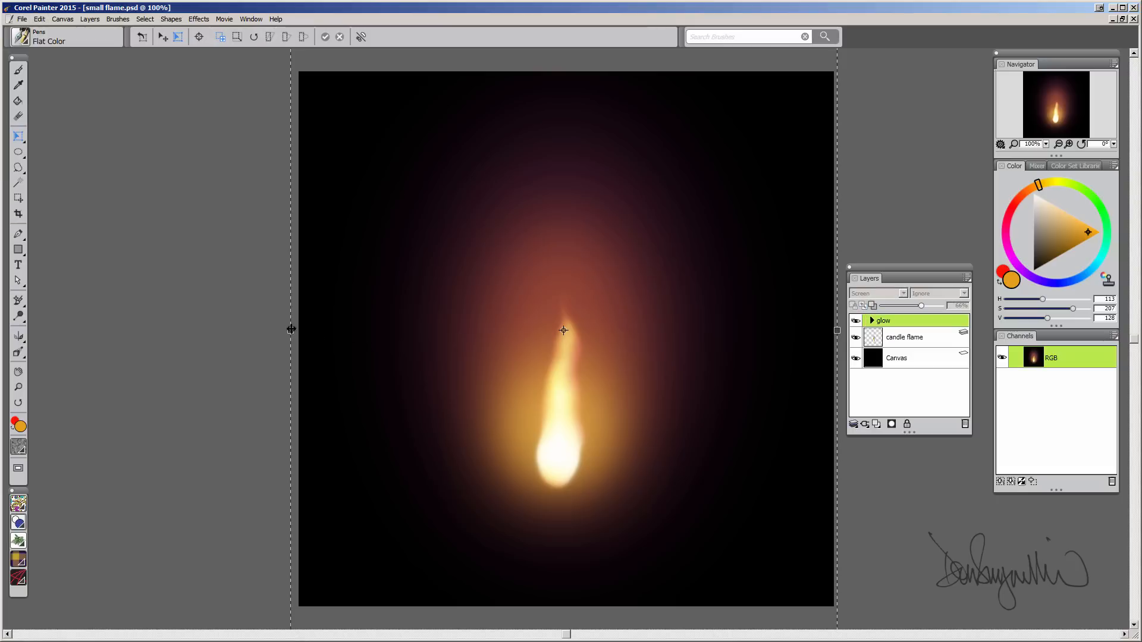
{"action": "left_click_drag", "start_coordinate": [289, 331], "coordinate": [476, 332]}
{"action": "left_click_drag", "start_coordinate": [645, 408], "coordinate": [554, 411]}
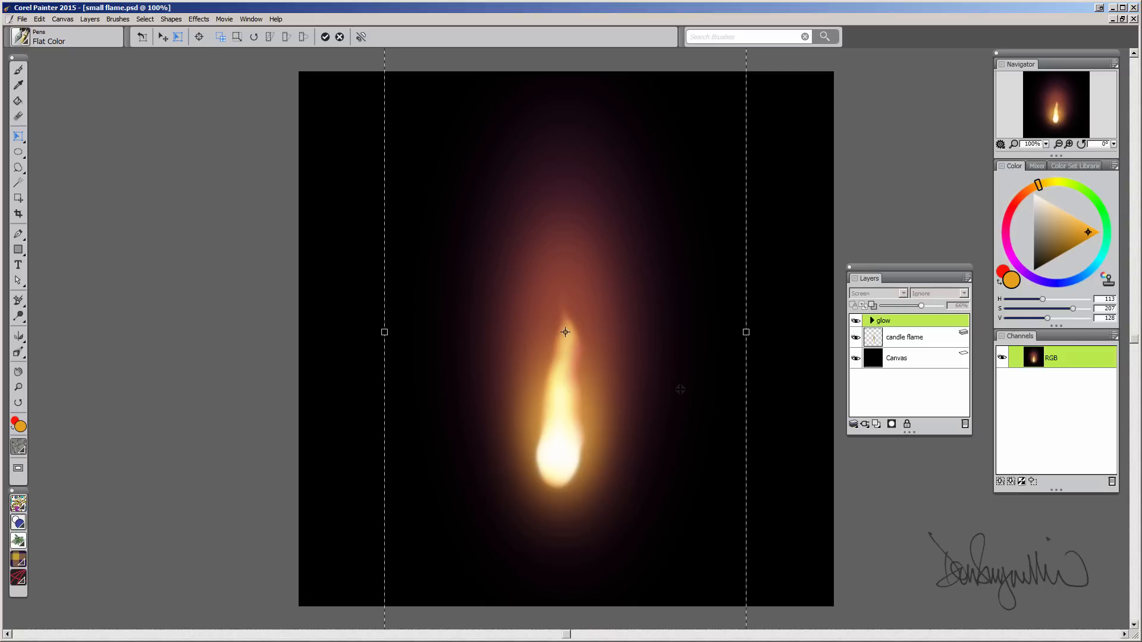
{"action": "key", "text": "Return"}
Step: Try different opacities on the glow group and settle on 56%
{"action": "left_click", "coordinate": [909, 306]}
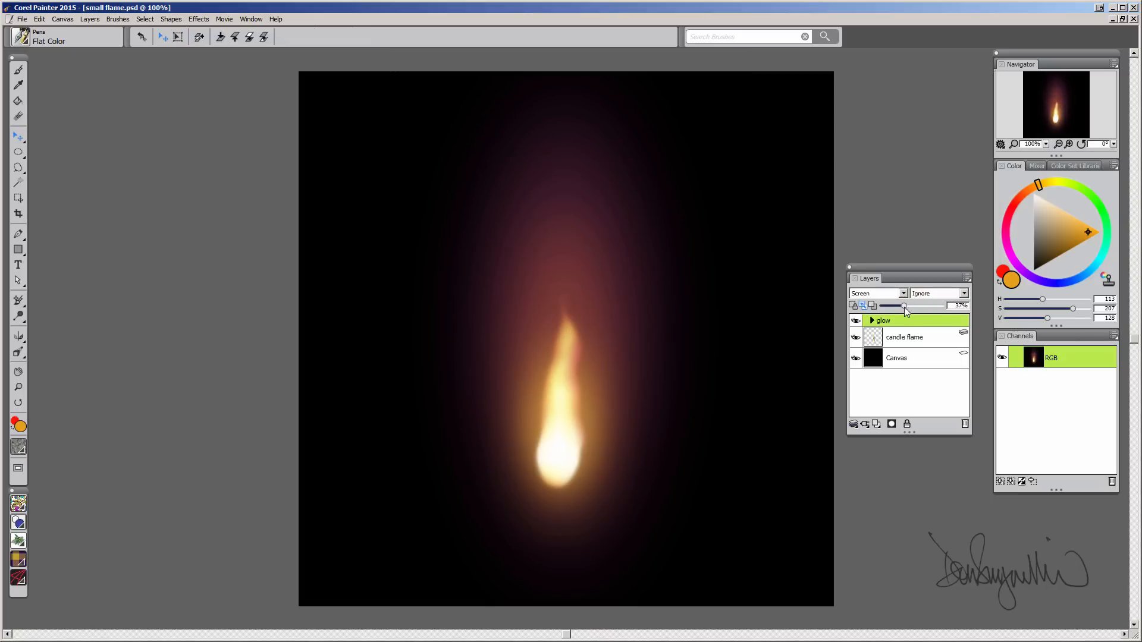
{"action": "left_click_drag", "start_coordinate": [904, 307], "coordinate": [919, 306]}
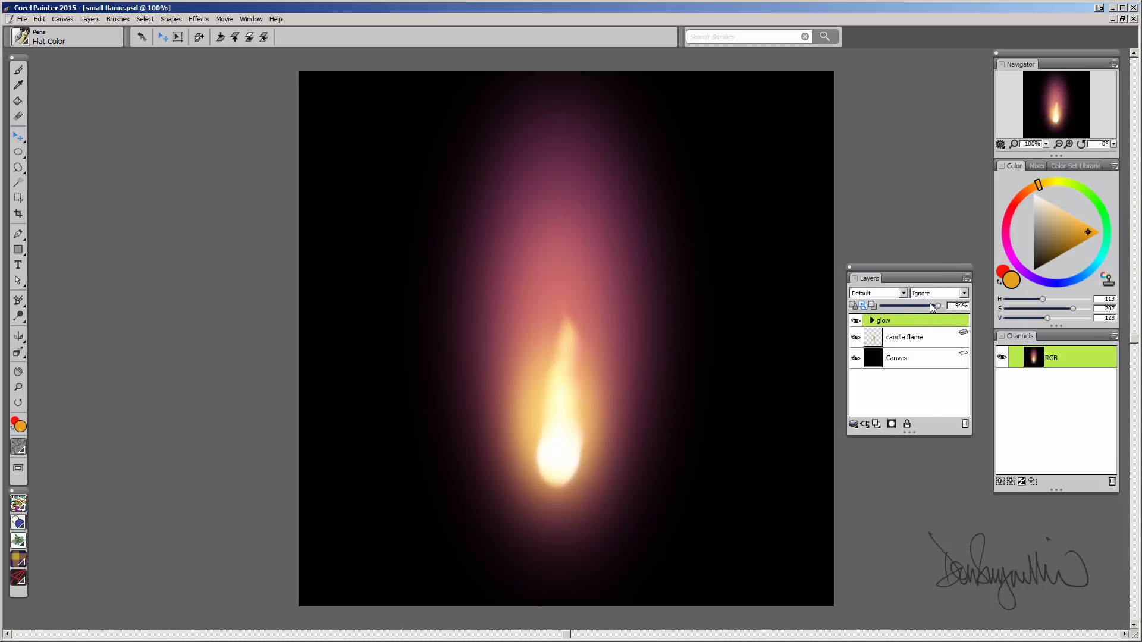
{"action": "left_click_drag", "start_coordinate": [927, 305], "coordinate": [916, 304]}
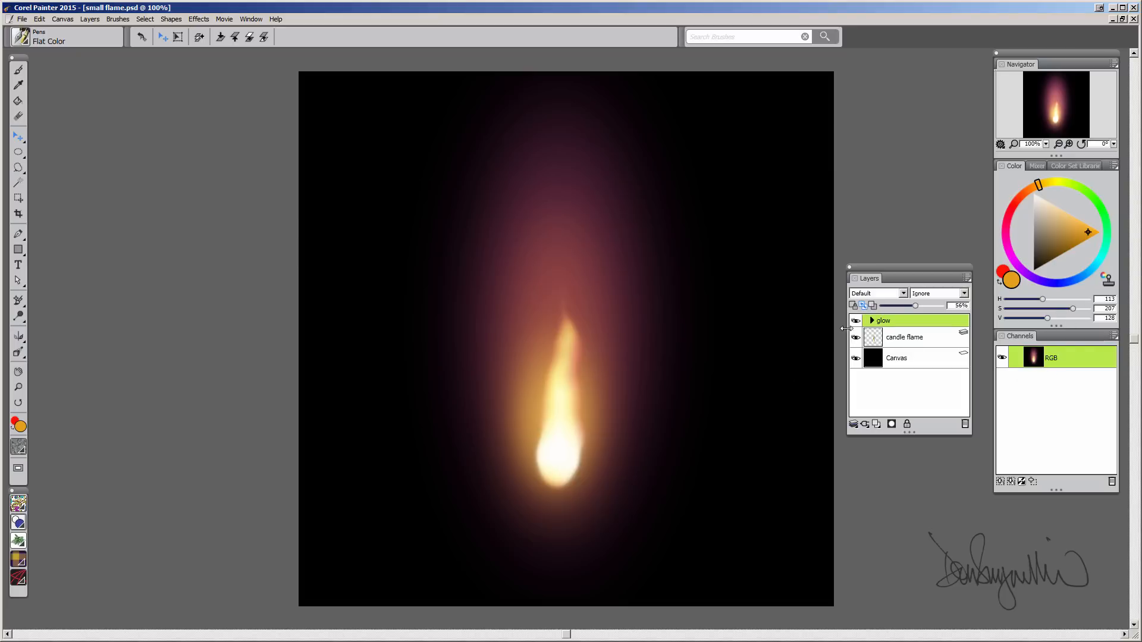
Step: Lower the opacity of Layer 1 and set Layer 2 to 42% inside the glow group, and collapse the group
{"action": "left_click", "coordinate": [872, 320]}
{"action": "left_click", "coordinate": [922, 401]}
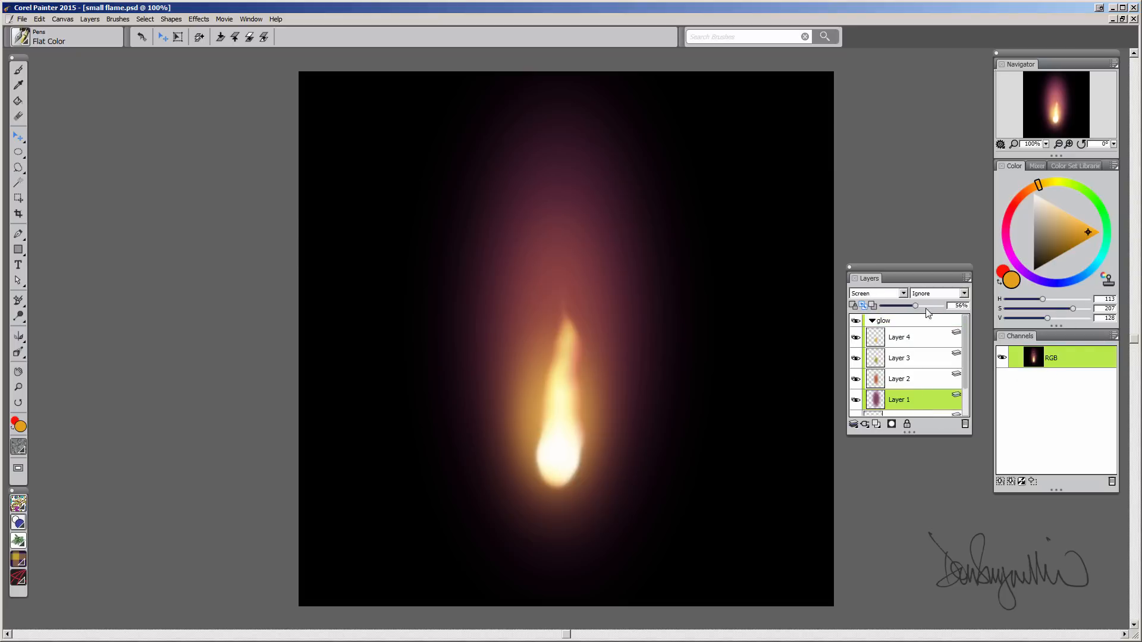
{"action": "left_click_drag", "start_coordinate": [901, 308], "coordinate": [909, 307]}
{"action": "left_click", "coordinate": [910, 379]}
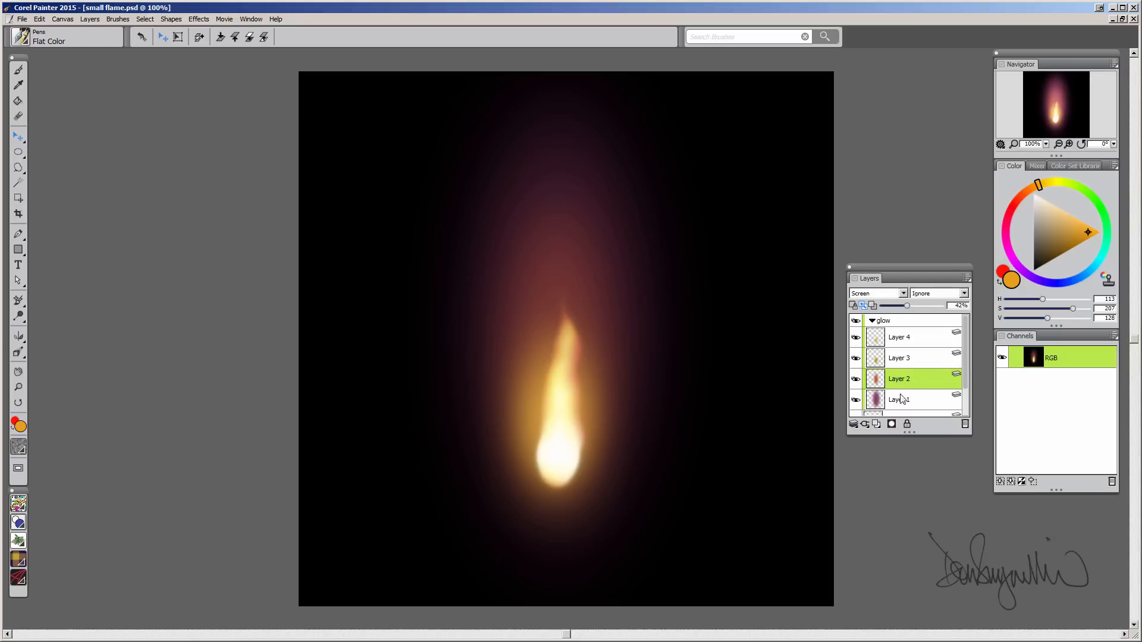
{"action": "left_click", "coordinate": [872, 321]}
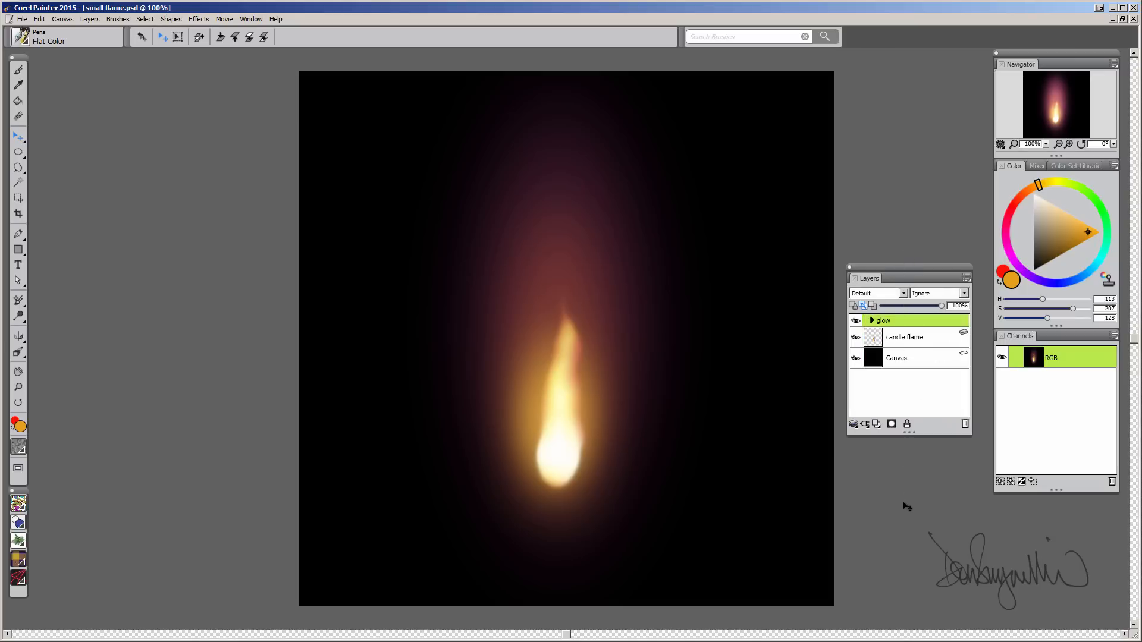